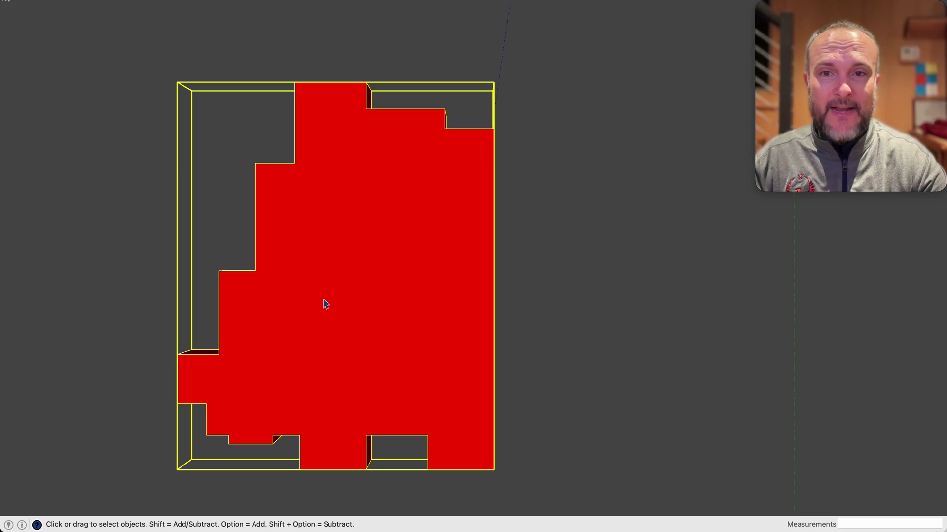
Open the stepped floor mass group for editing, select its top face and display the face's area in Entity Info.
key(o)
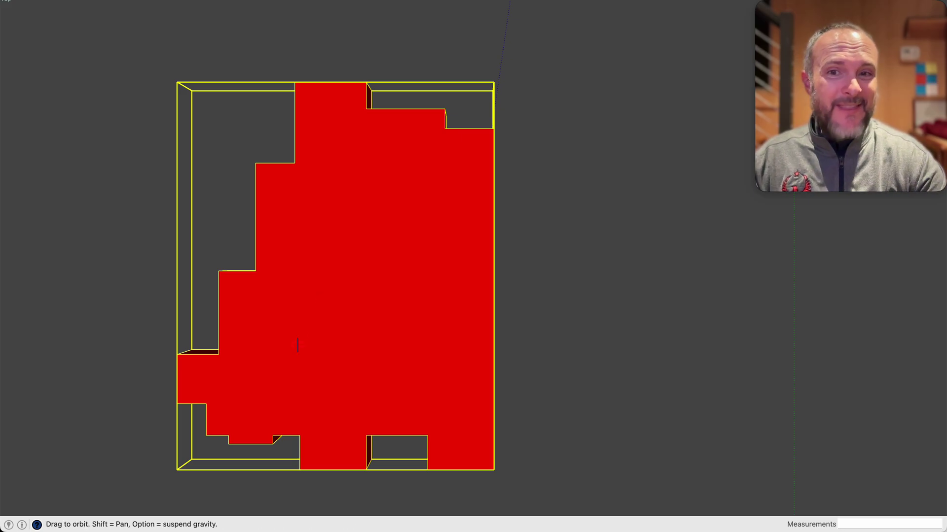
drag(296, 344, 577, 53)
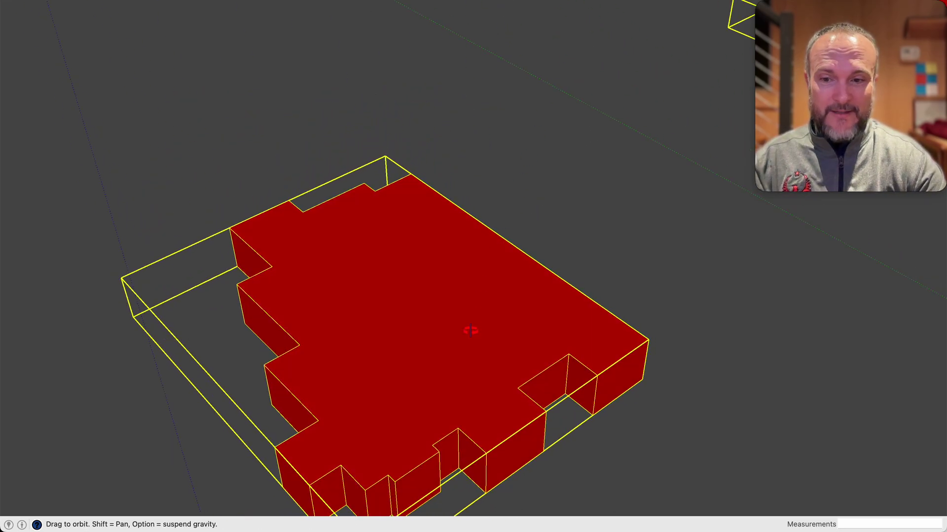
shift+drag(469, 321, 435, 187)
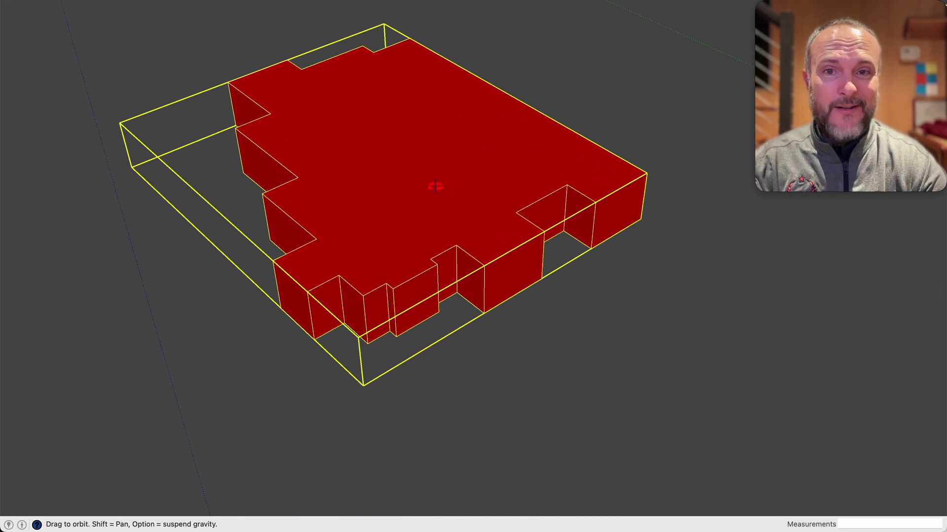
key(space)
double_click(408, 194)
click(409, 195)
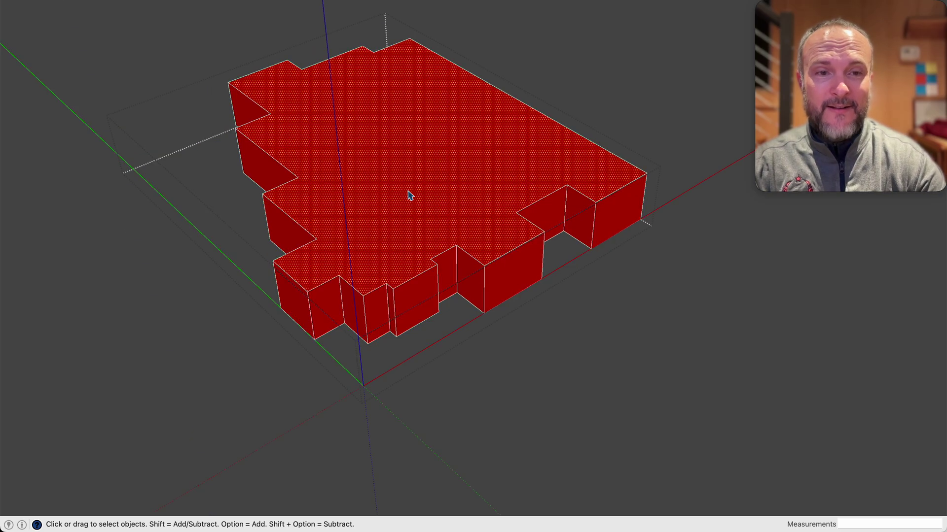
key(super+shift+i)
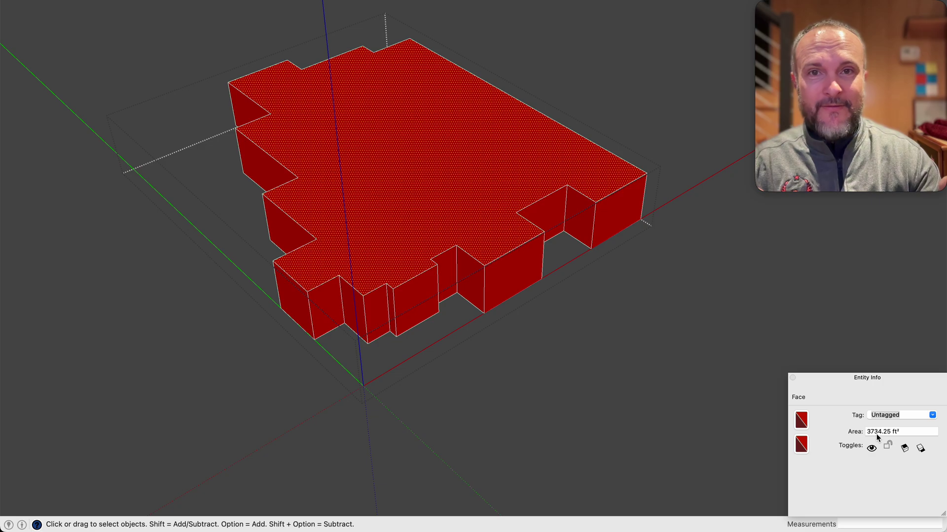
Check the area of a front side face and the length of its adjacent vertical corner edge, leaving the group afterwards.
click(483, 290)
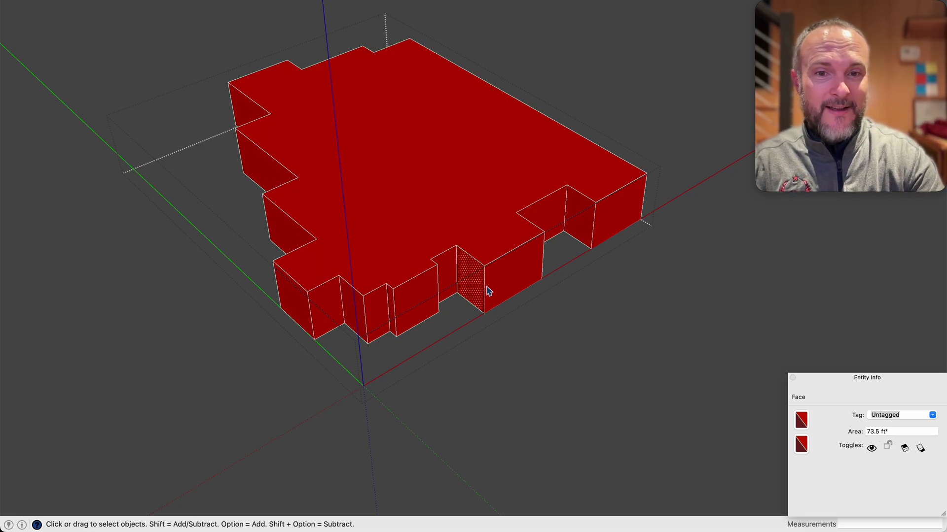
click(486, 291)
click(485, 290)
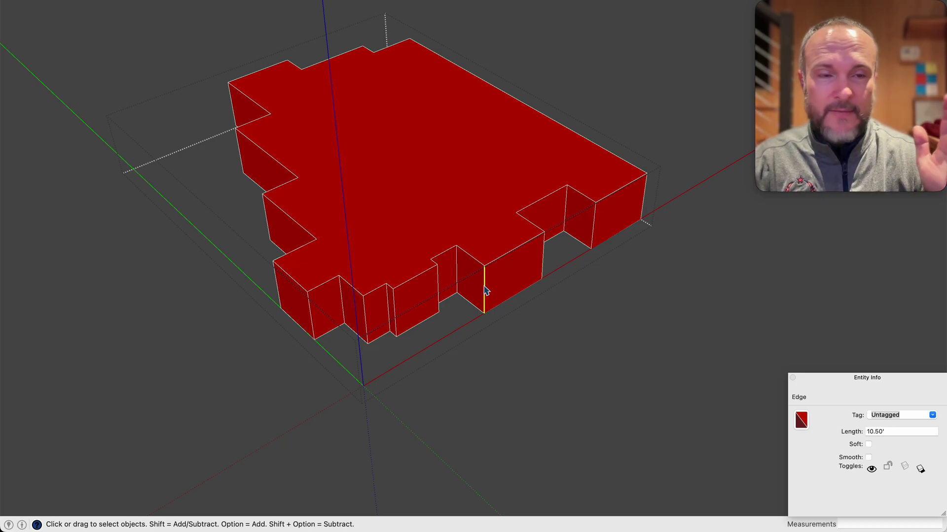
scroll(485, 291, down, 3)
click(457, 397)
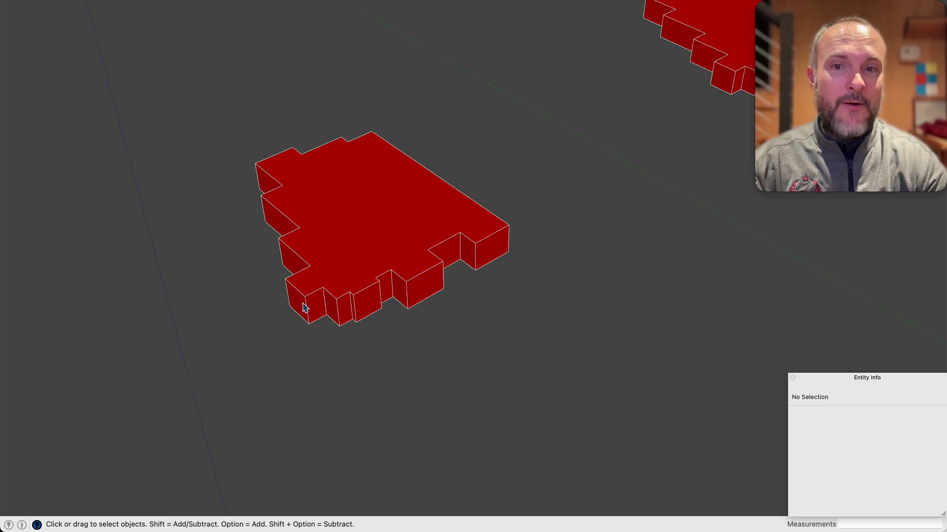
Examine the other floor masses and the separate roof masses in the model.
scroll(302, 307, down, 3)
scroll(541, 181, up, 5)
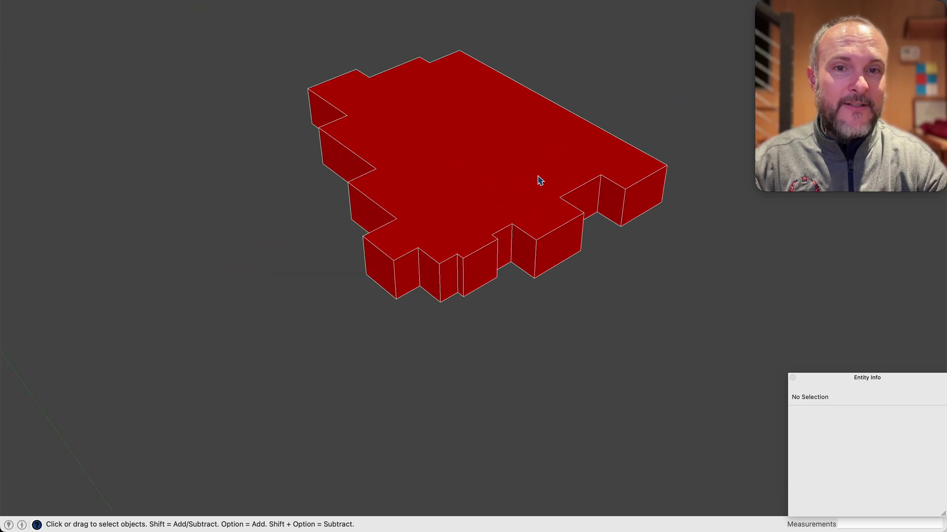
scroll(429, 267, down, 3)
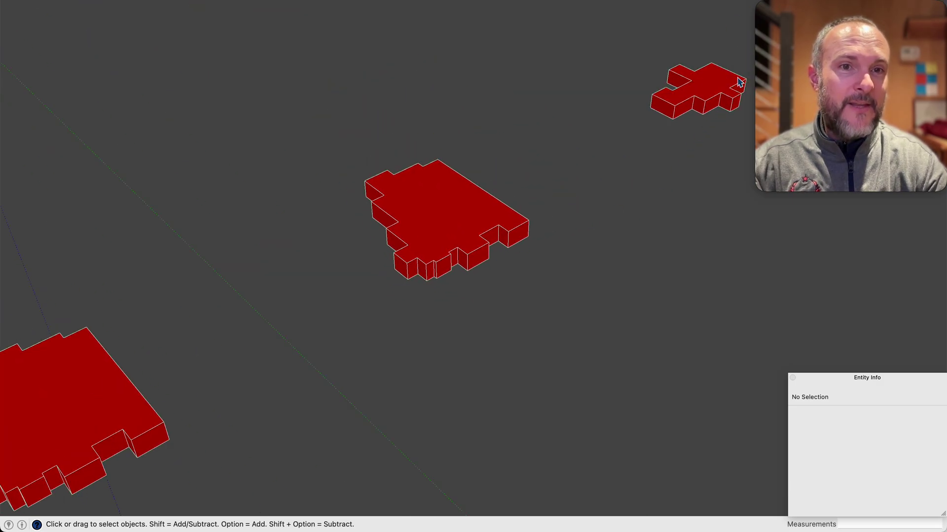
scroll(740, 82, up, 5)
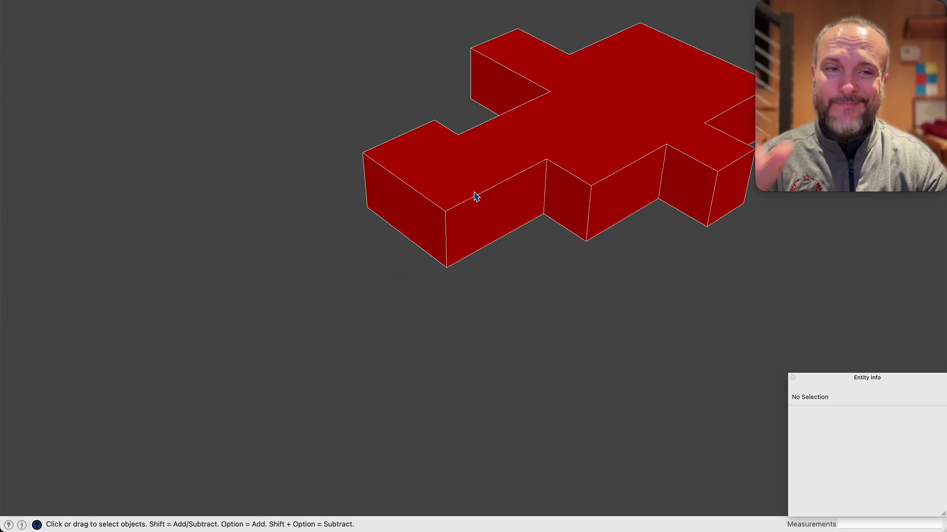
mouse_move(474, 193)
middle_down()
mouse_move(117, 421)
mouse_move(231, 398)
mouse_move(388, 334)
mouse_move(191, 364)
mouse_move(469, 184)
middle_up()
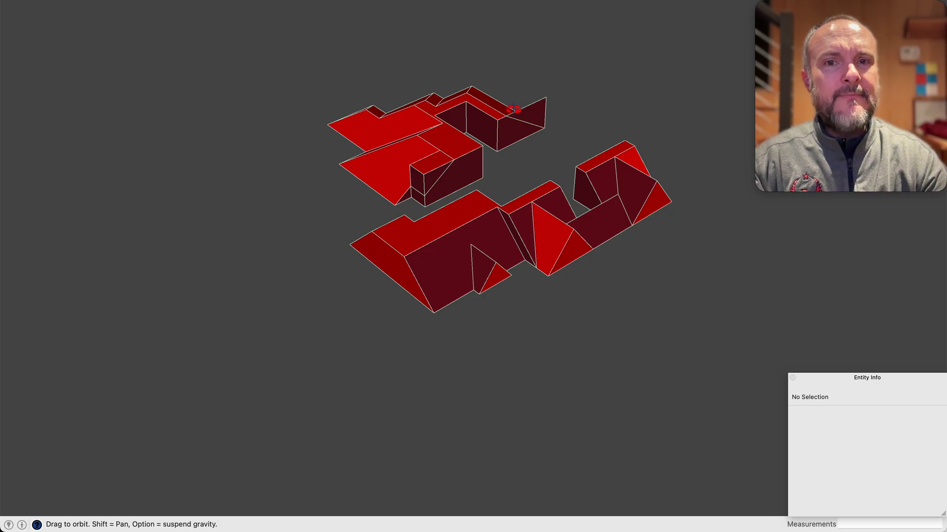
scroll(513, 109, up, 3)
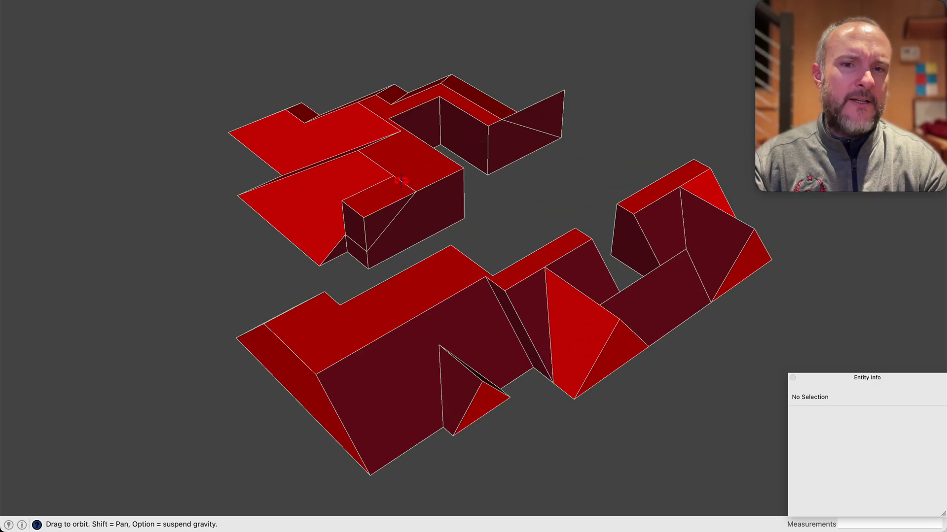
scroll(402, 181, down, 3)
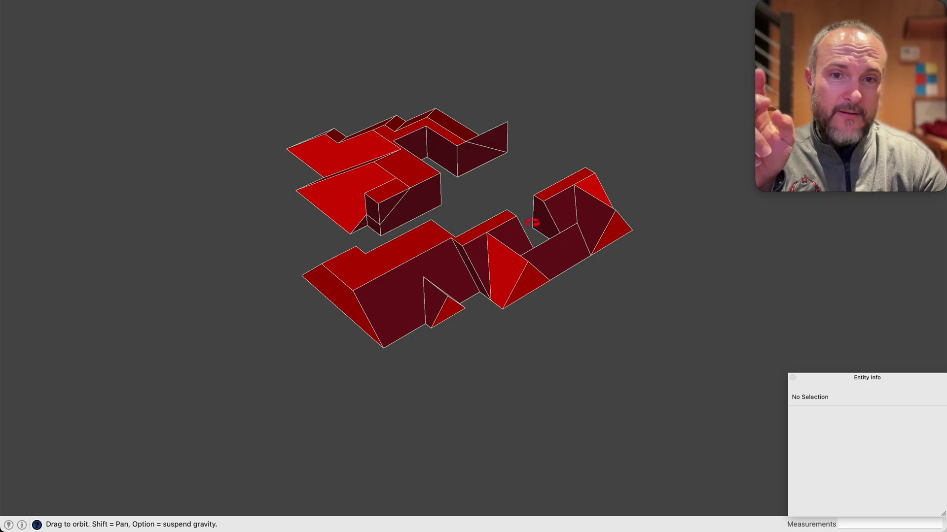
scroll(537, 222, down, 5)
scroll(555, 266, right, 3)
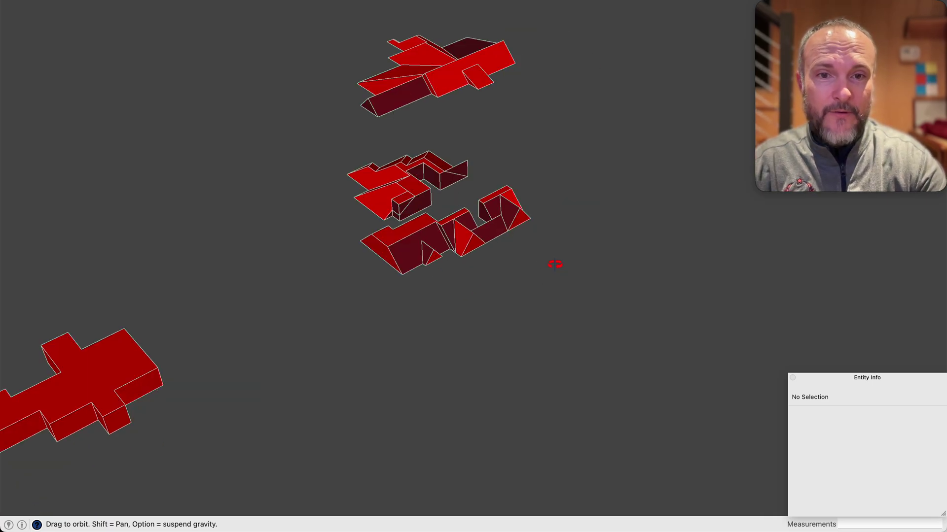
Move the lower roof group about 164 feet along the red axis onto the cross-shaped upper floor mass.
key(space)
click(412, 195)
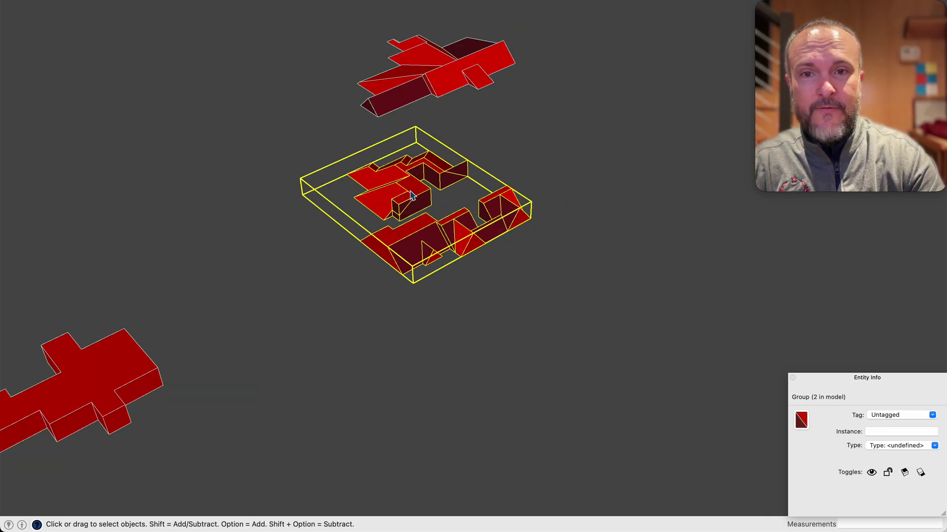
key(m)
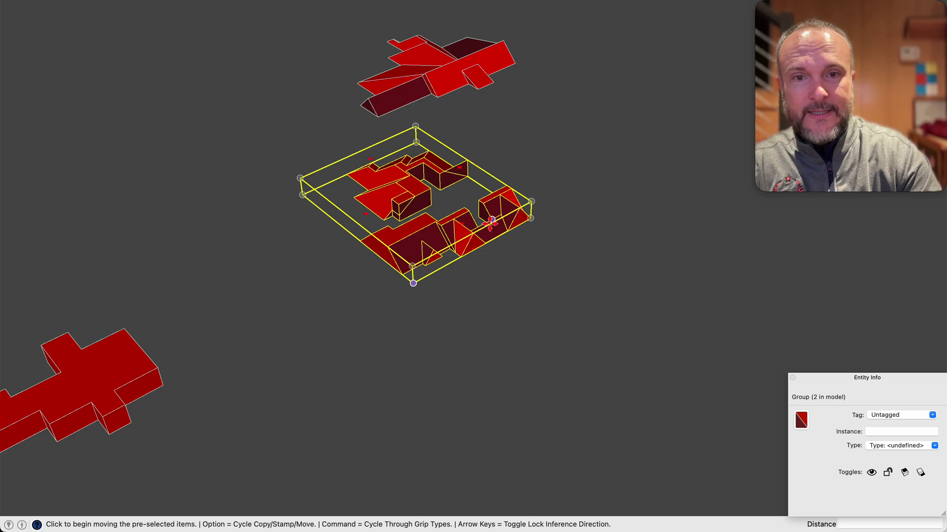
click(492, 220)
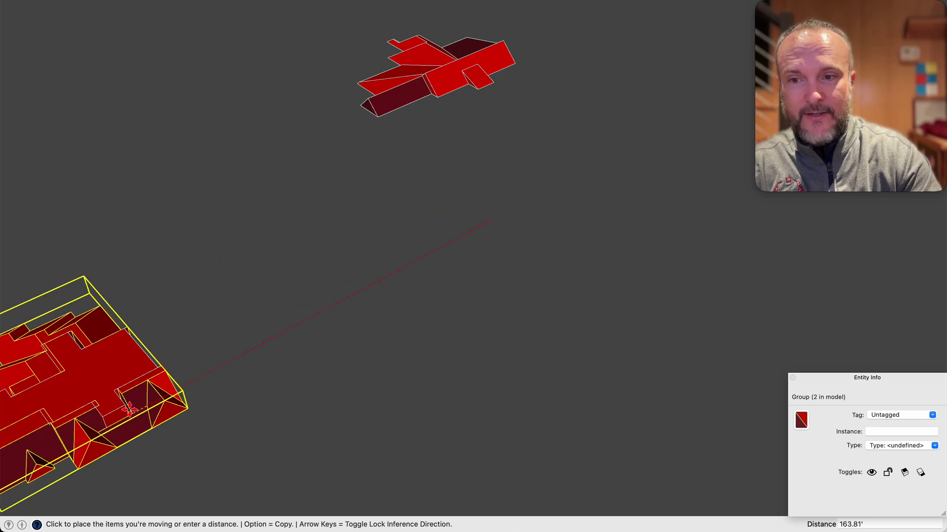
click(128, 413)
middle_drag(296, 320, 371, 297)
scroll(56, 423, up, 3)
scroll(56, 423, up, 2)
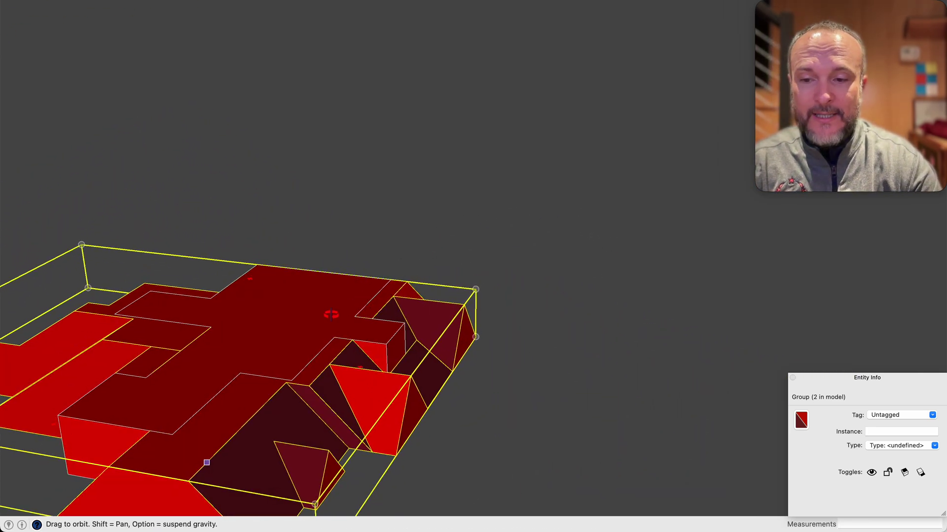
middle_drag(248, 340, 419, 427)
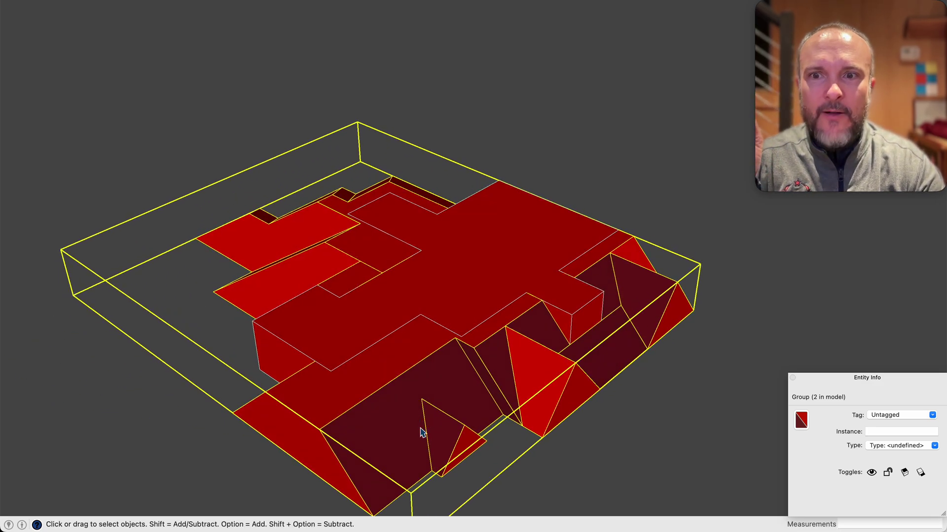
click(602, 154)
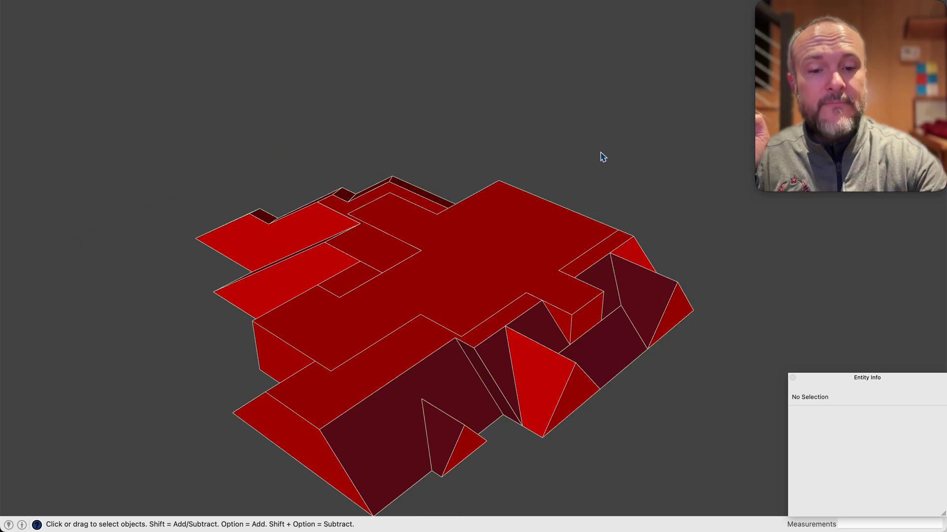
Check the roof group's entity details, and inside it the area of a sloped triangular face at the front.
key(o)
drag(529, 301, 510, 281)
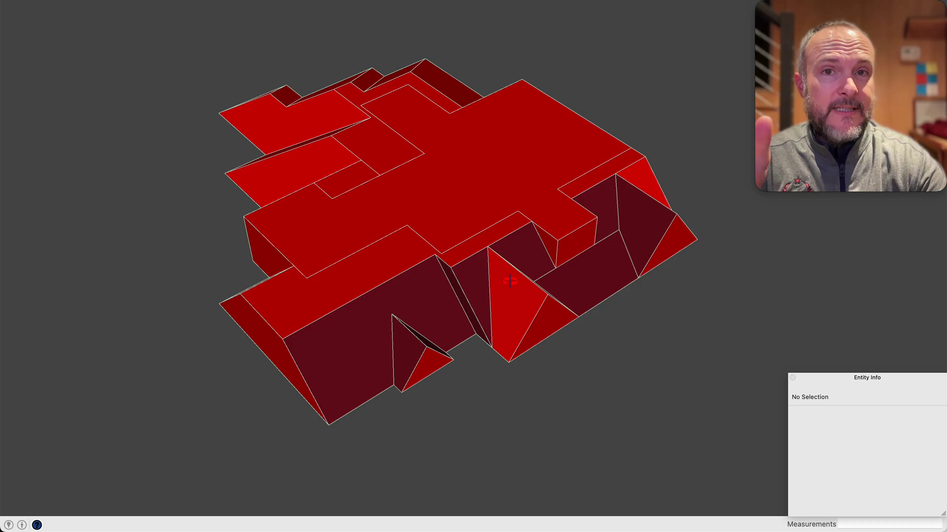
key(space)
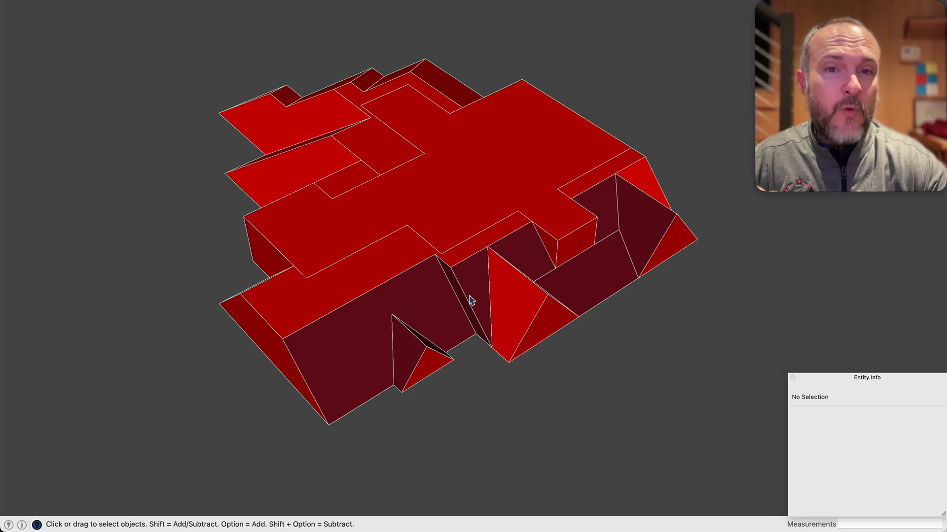
click(530, 266)
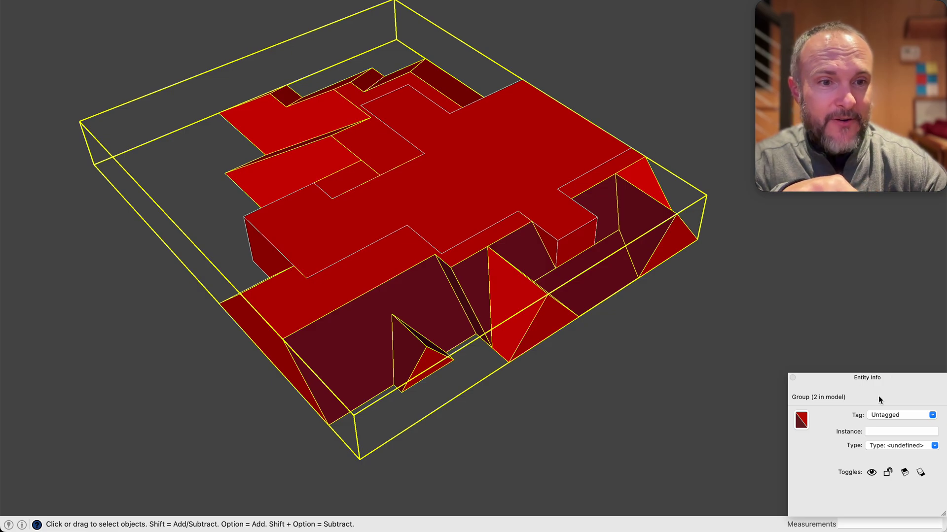
double_click(520, 316)
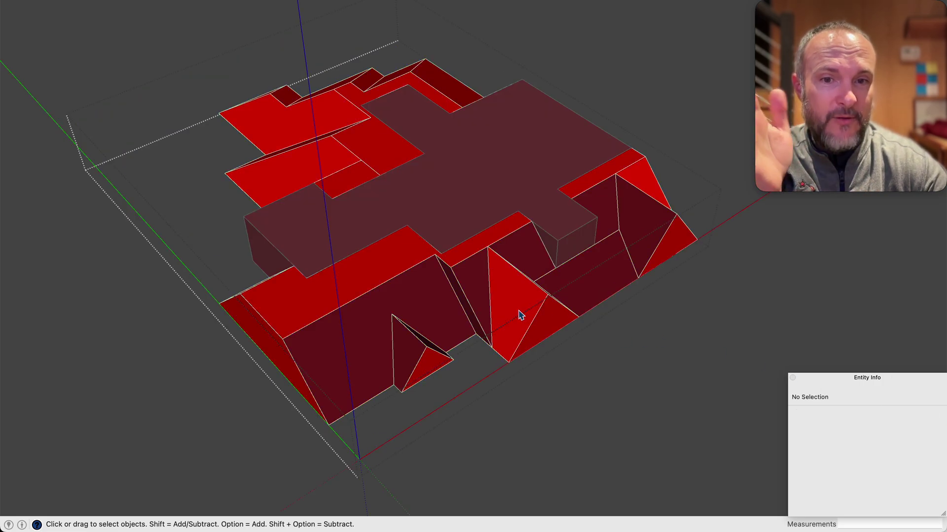
click(520, 316)
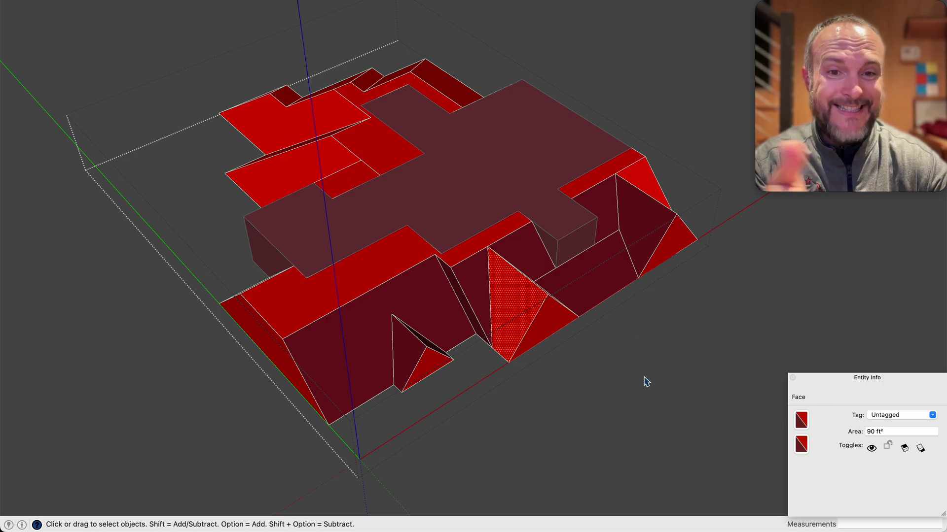
click(597, 379)
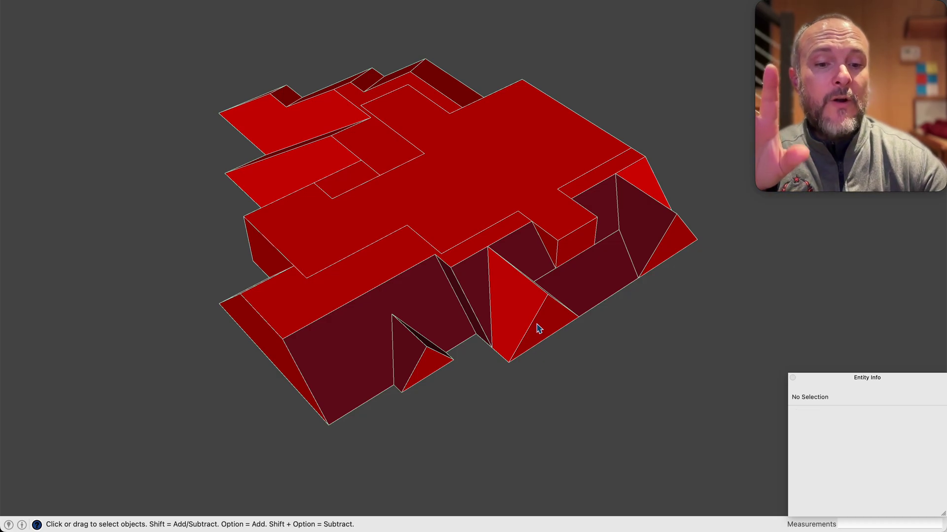
Select two adjoining underside faces inside the roof group to read their combined area, and leave the group.
middle_drag(539, 329, 541, 66)
double_click(524, 201)
click(516, 201)
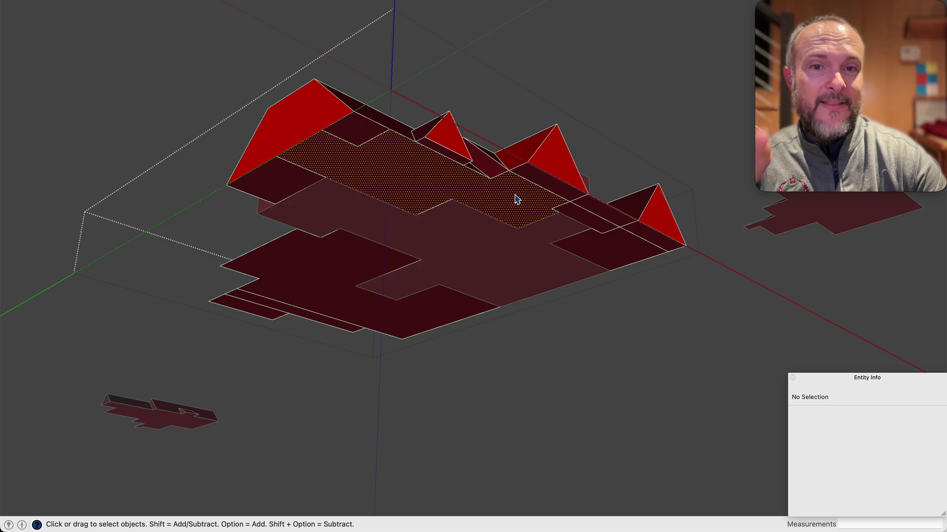
shift+click(541, 184)
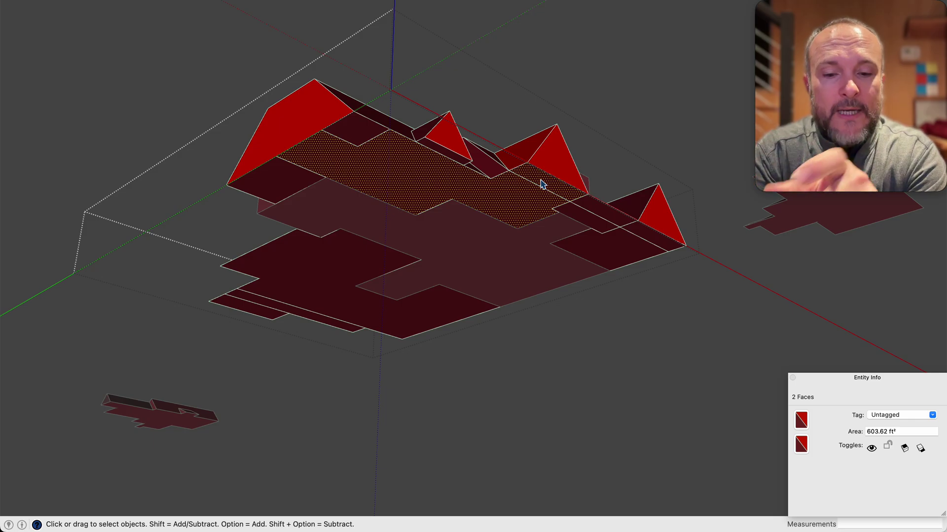
key(o)
drag(540, 179, 549, 424)
key(space)
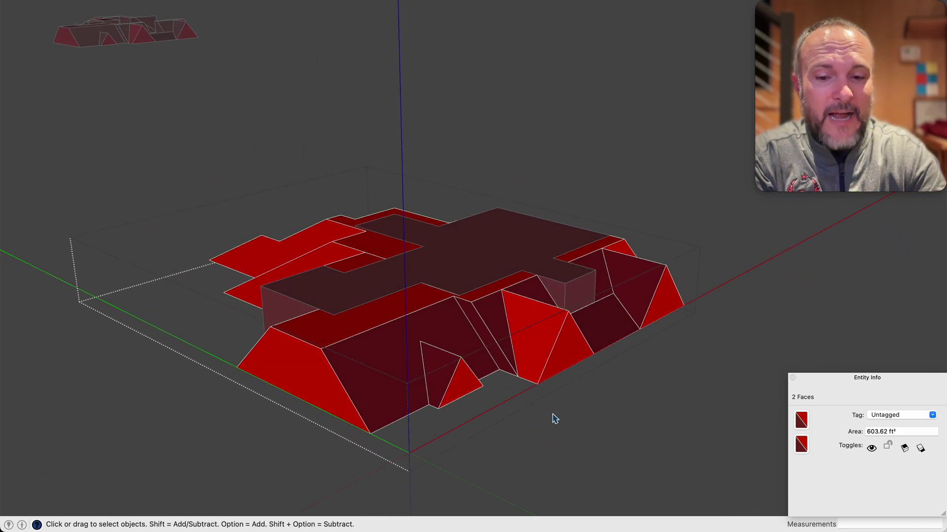
click(739, 178)
Compare the roof group with the upper floor mass in Entity Info to see which is a solid with a volume.
click(536, 342)
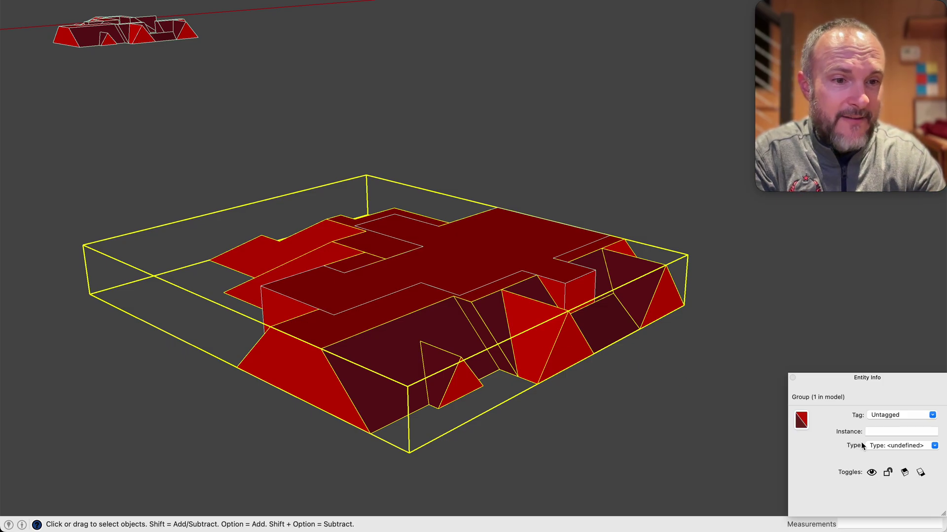
click(477, 257)
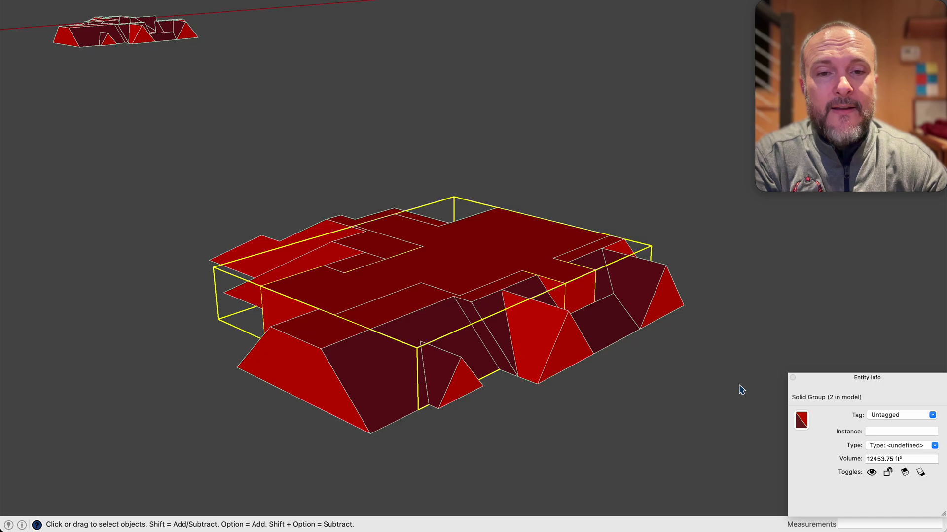
click(757, 353)
click(588, 332)
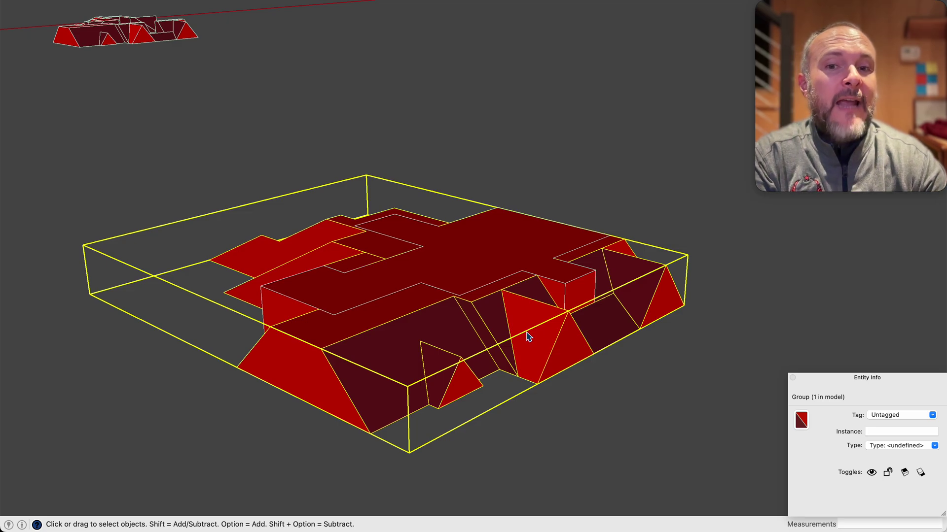
scroll(500, 340, down, 6)
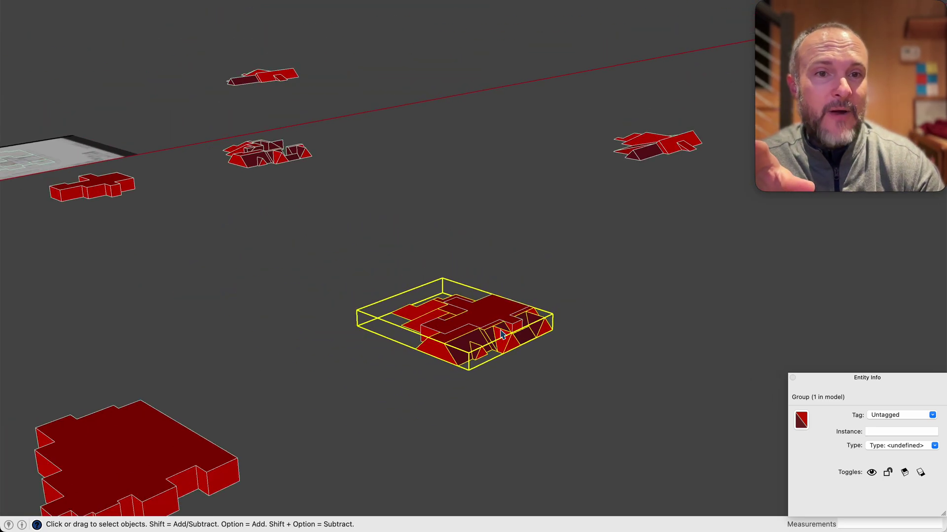
scroll(669, 142, up, 8)
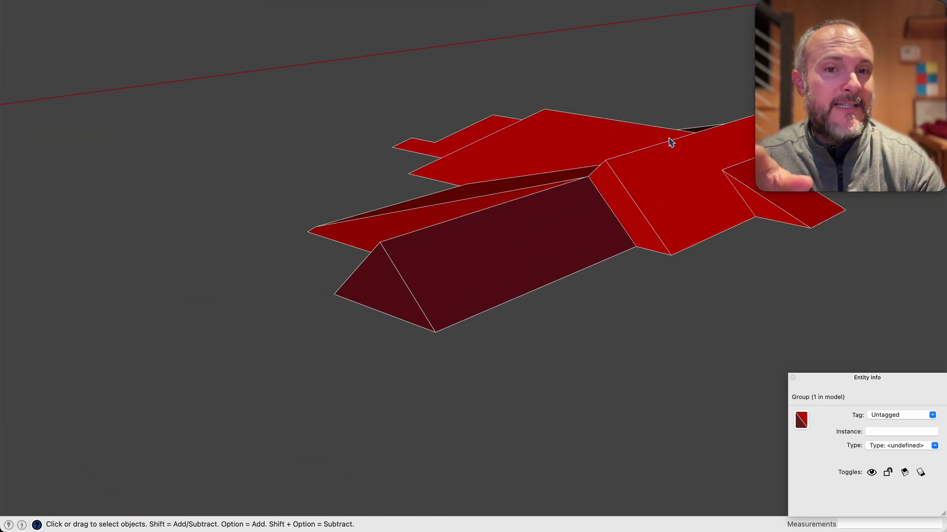
Inside the upper roof mass, delete the large underside face, view the roof from below, and undo the deletion.
mouse_move(669, 142)
middle_down()
mouse_move(531, 256)
mouse_move(522, 330)
mouse_move(391, 381)
mouse_move(355, 431)
mouse_move(547, 316)
mouse_move(648, 74)
mouse_move(646, 29)
mouse_move(629, 173)
mouse_move(619, 176)
mouse_move(639, 187)
mouse_move(447, 226)
mouse_move(476, 218)
mouse_move(464, 240)
middle_up()
double_click(458, 250)
click(459, 251)
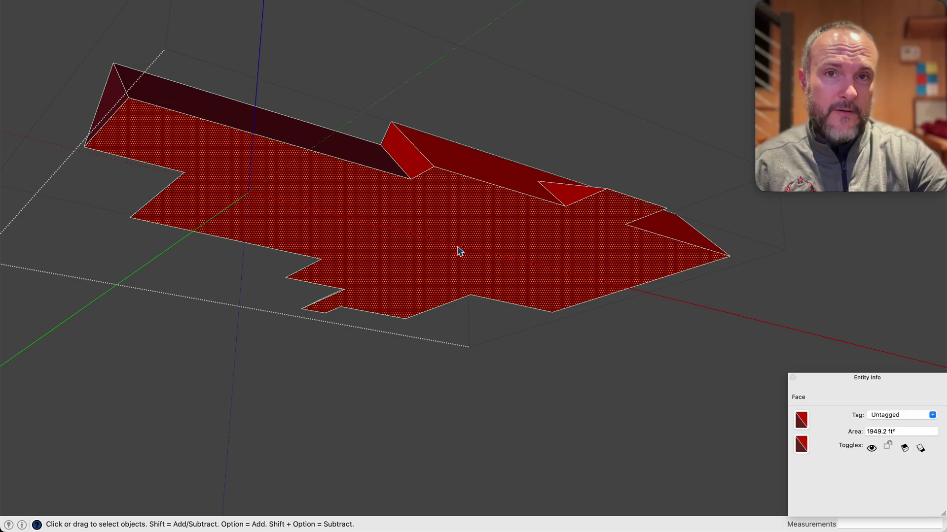
key(Delete)
mouse_move(430, 232)
middle_down()
mouse_move(473, 26)
mouse_move(473, 69)
middle_up()
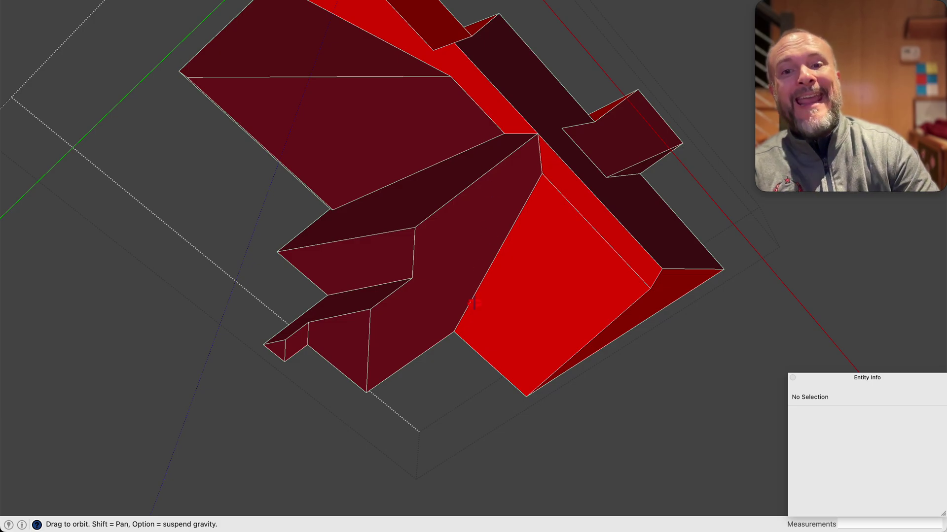
mouse_move(509, 222)
middle_down()
mouse_move(490, 317)
mouse_move(545, 300)
mouse_move(394, 304)
mouse_move(332, 270)
mouse_move(445, 262)
mouse_move(476, 269)
mouse_move(357, 281)
middle_up()
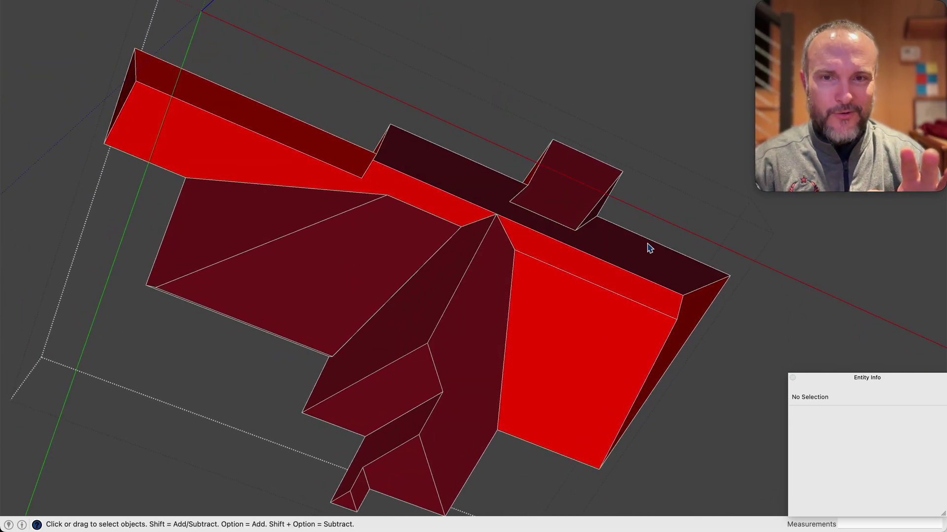
key(super+z)
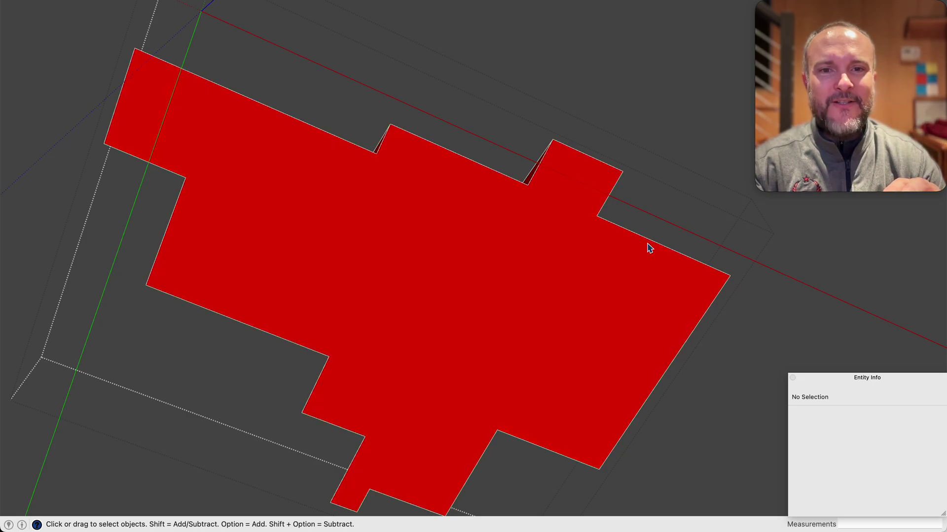
Leave the roof group and select it to check its solid status and volume in Entity Info.
click(670, 98)
click(524, 290)
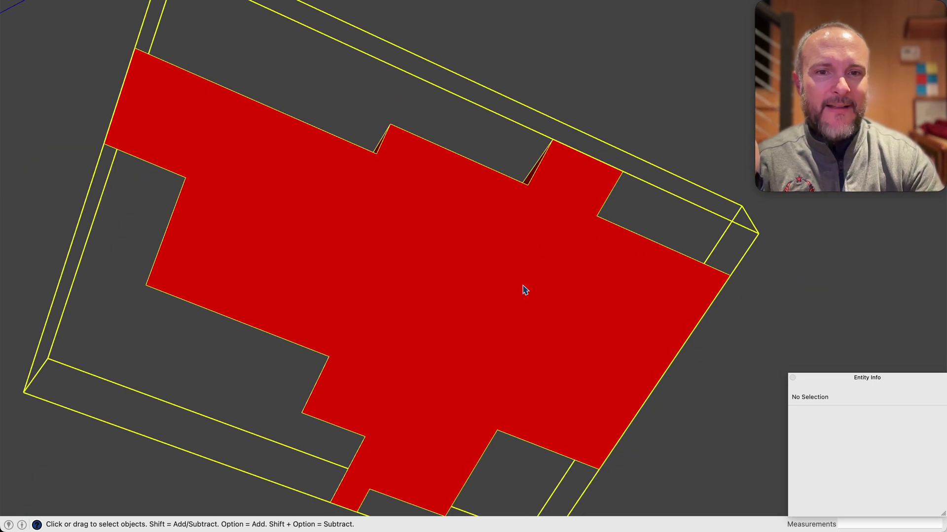
drag(572, 216, 511, 499)
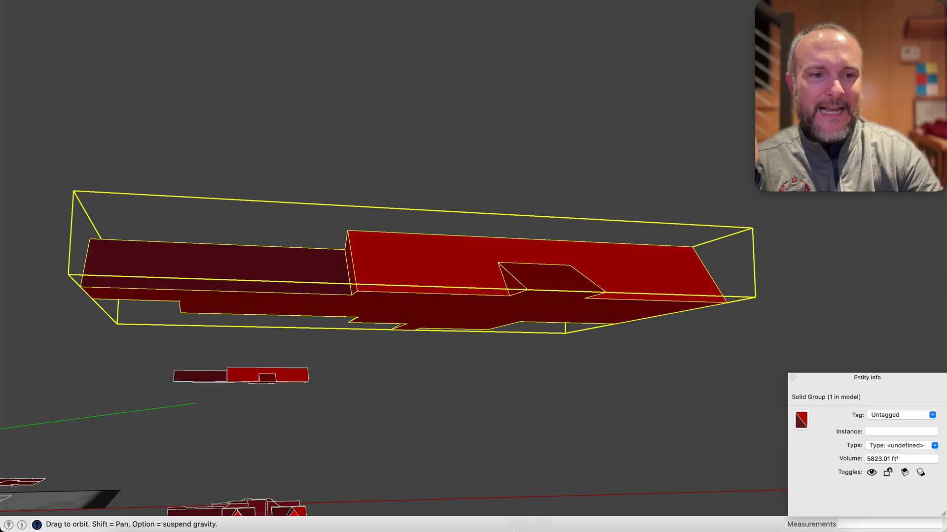
drag(522, 279, 551, 492)
key(space)
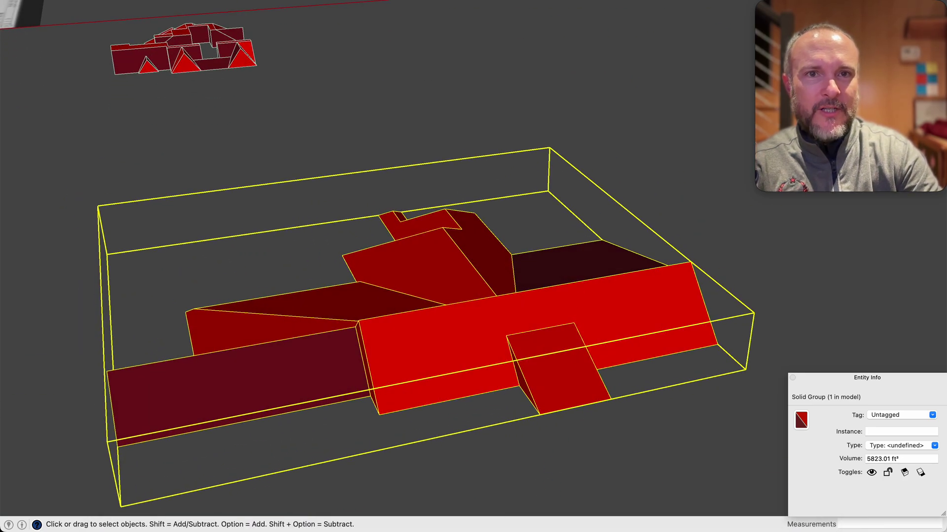
Run Solid Inspector on the selected roof group and without a selection, read the reports, and close the inspector.
key(i)
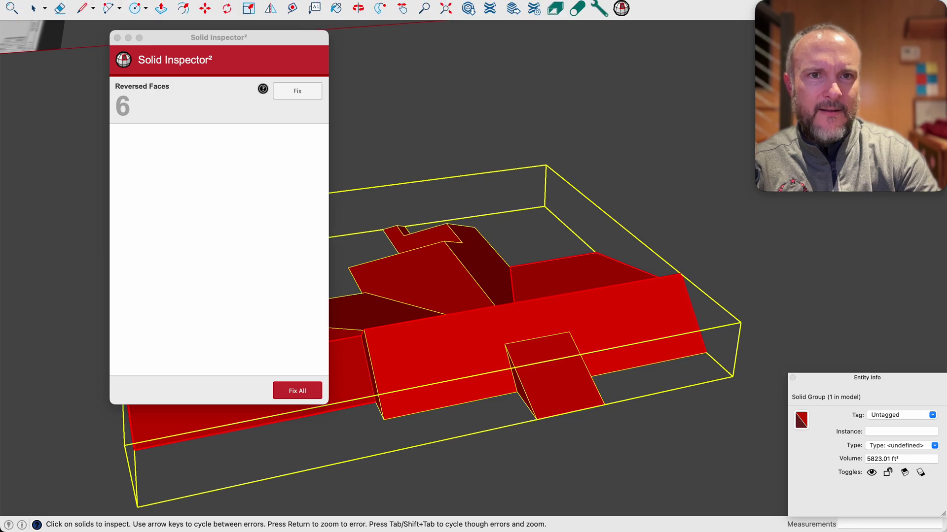
click(633, 51)
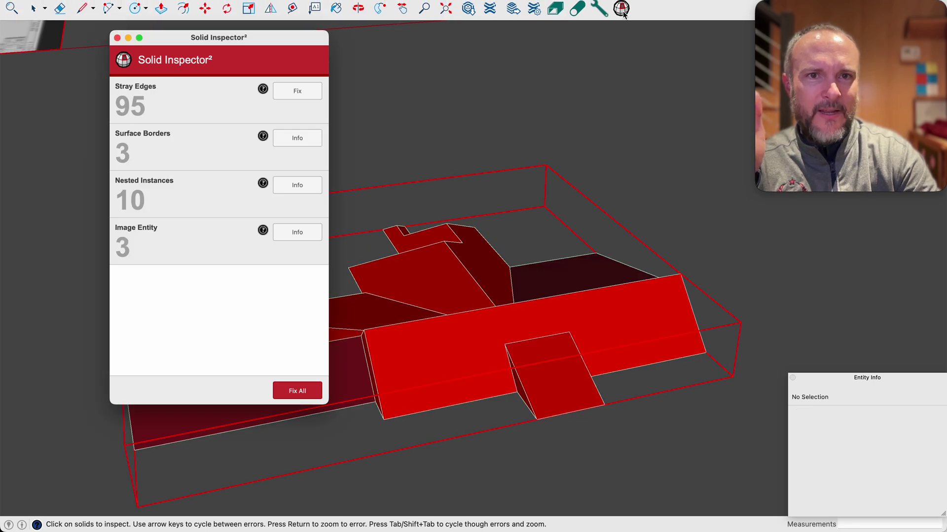
click(679, 161)
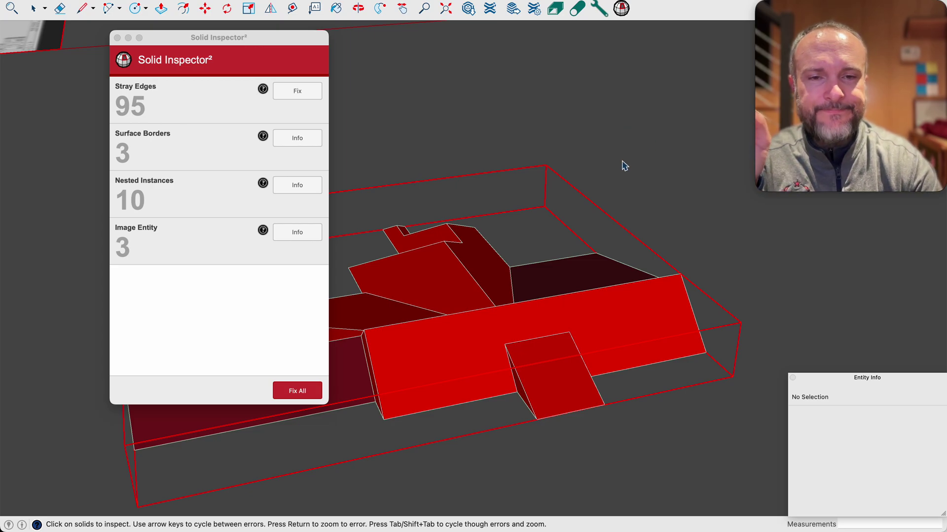
click(117, 38)
Reselect the solid roof group and fix its reversed faces with Solid Inspector.
click(588, 353)
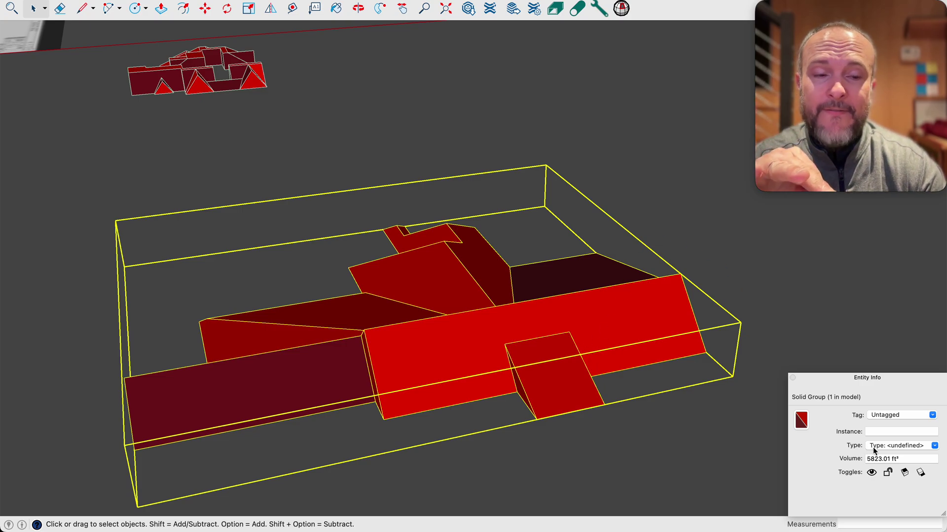
click(622, 9)
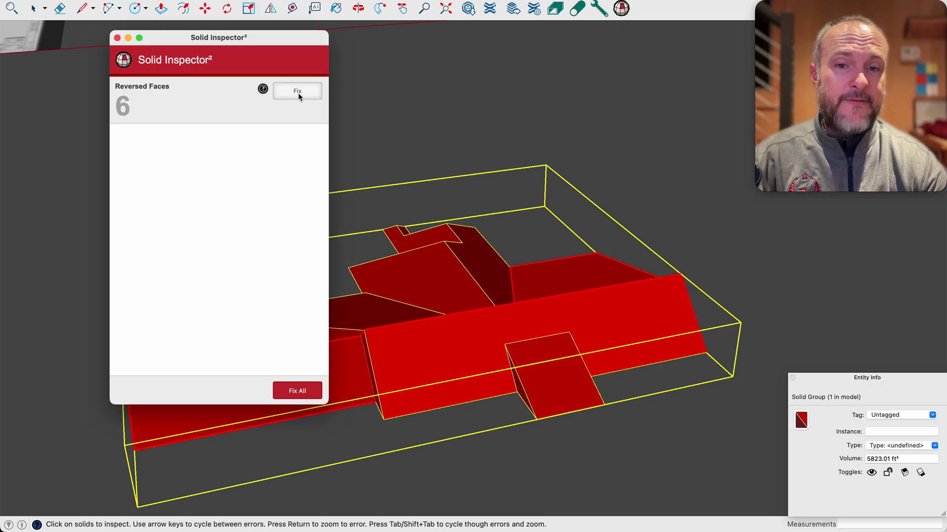
click(297, 92)
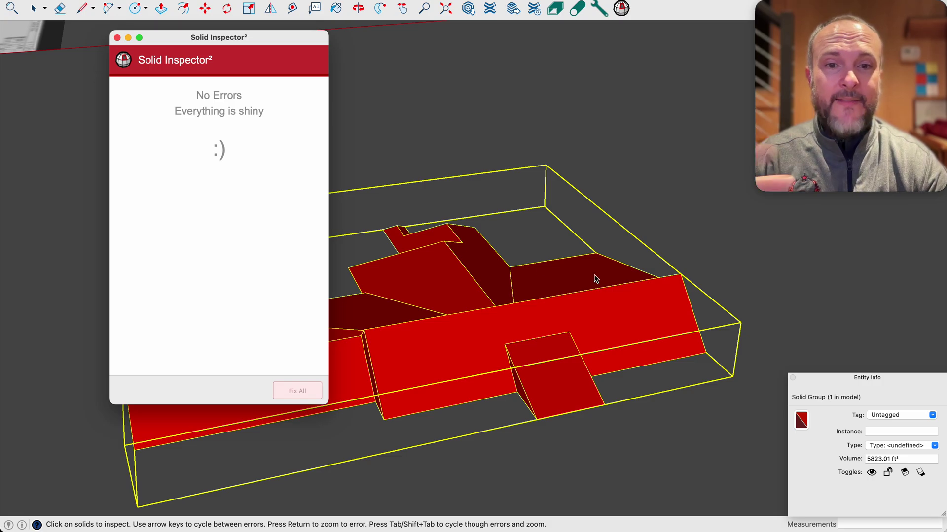
click(117, 38)
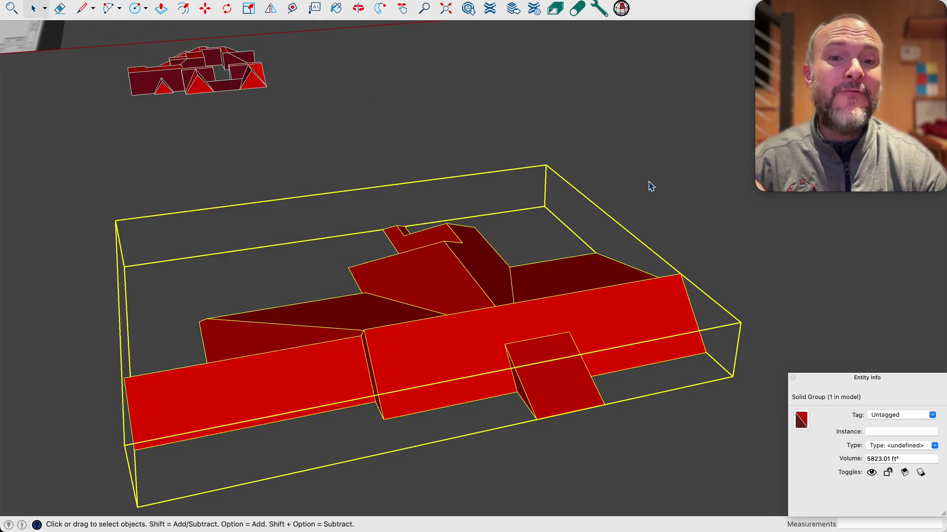
Examine the repaired roof group's faces from above and its volume in Entity Info, and deselect it.
key(o)
drag(638, 203, 727, 391)
key(space)
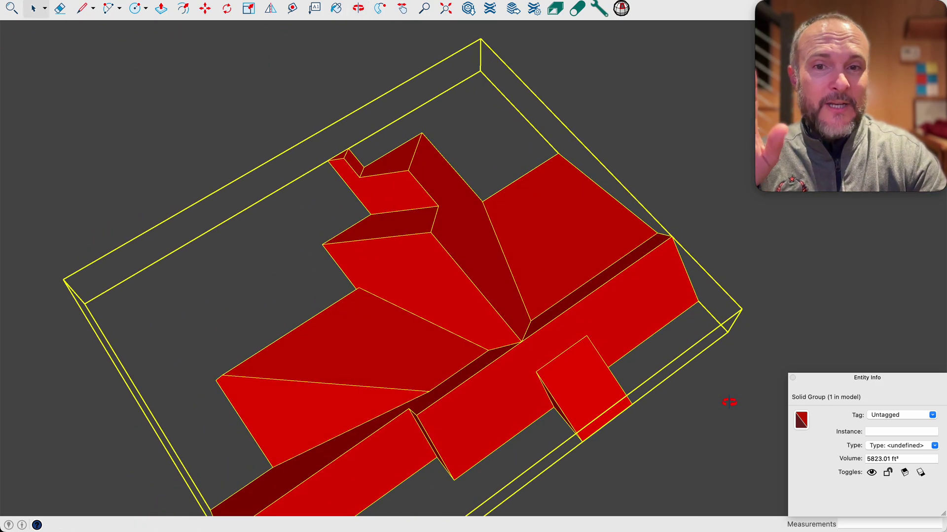
click(682, 176)
scroll(561, 304, up, 3)
click(561, 303)
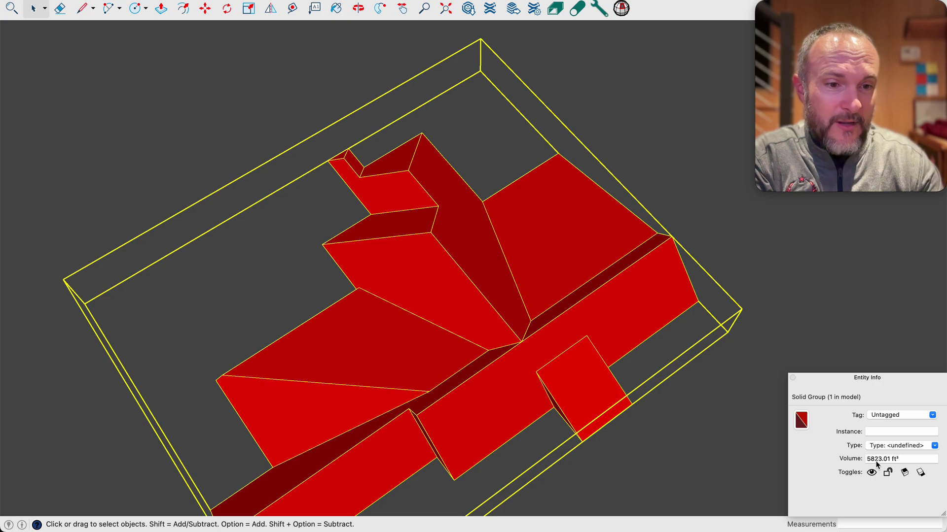
click(733, 239)
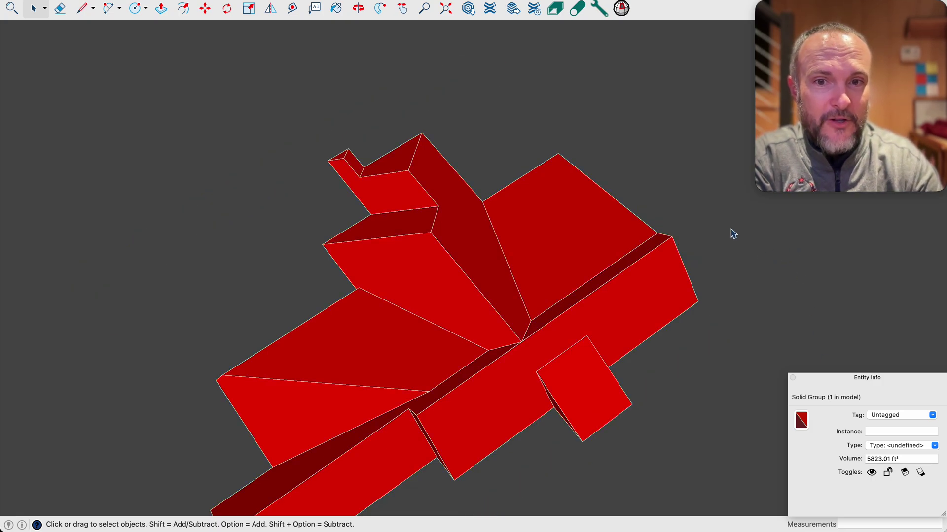
Open the lower roof group under the upper floor mass and delete its large underside face behind the front gables.
scroll(721, 208, down, 3)
scroll(719, 208, down, 3)
scroll(464, 450, up, 6)
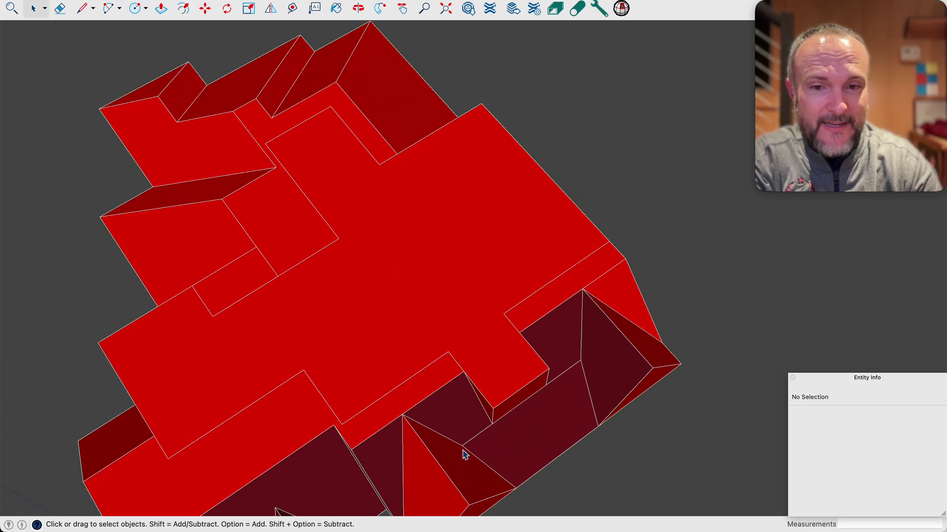
click(514, 434)
middle_drag(513, 433, 534, 164)
key(super+t)
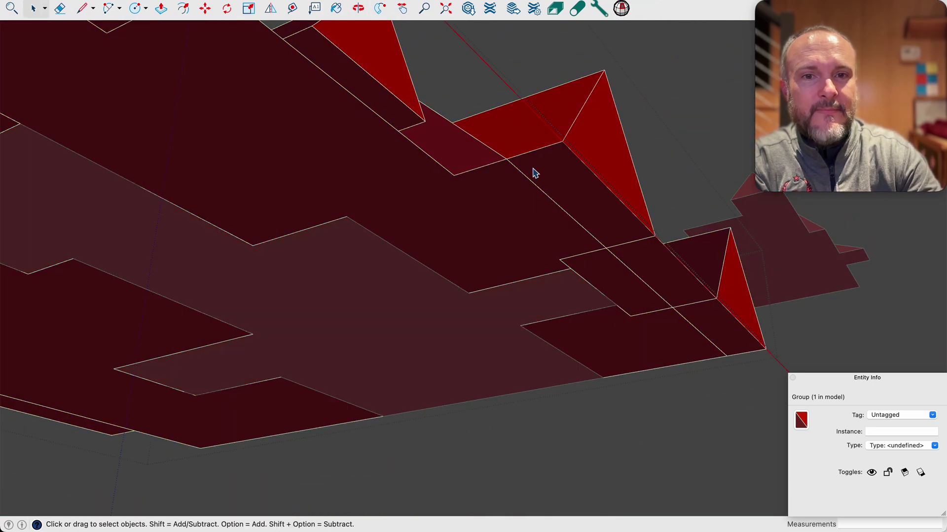
click(526, 209)
key(Delete)
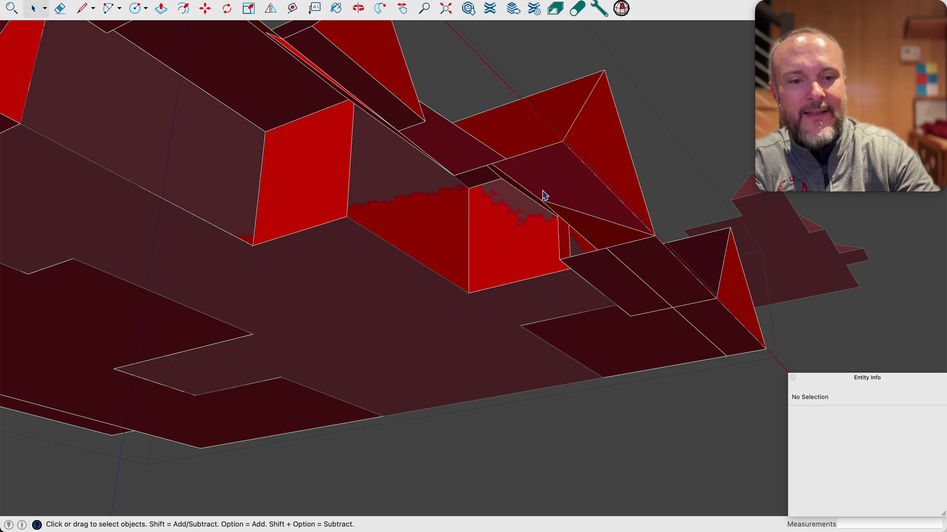
middle_drag(544, 196, 576, 219)
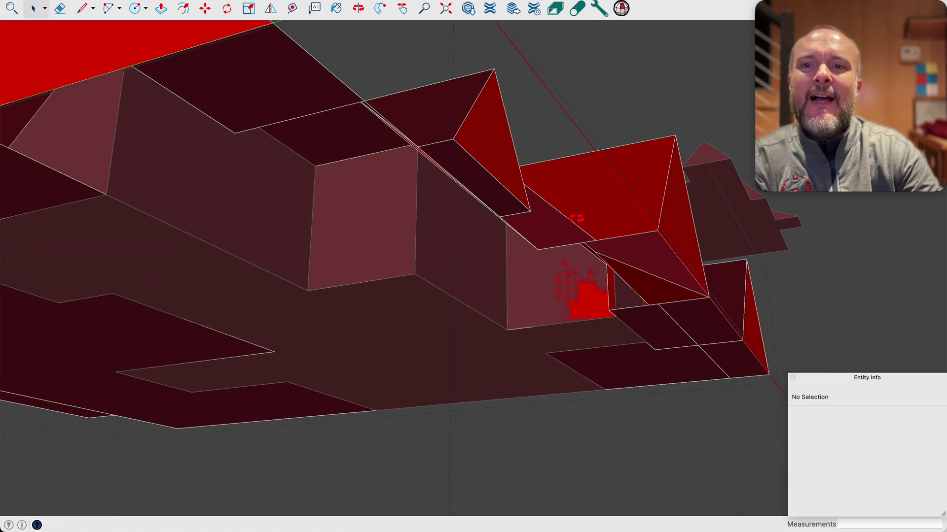
Delete the adjoining small underside face inside the lower roof group and one of its leftover edges.
click(228, 84)
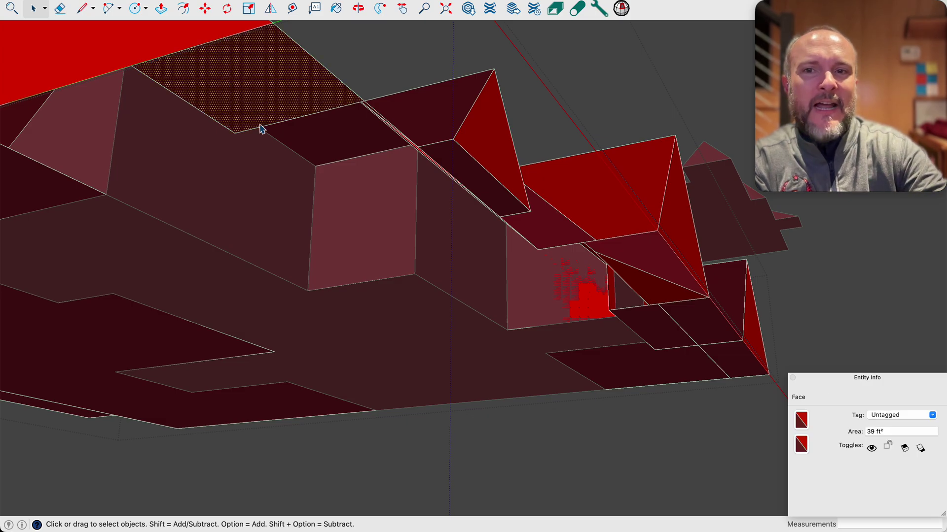
key(Delete)
click(292, 123)
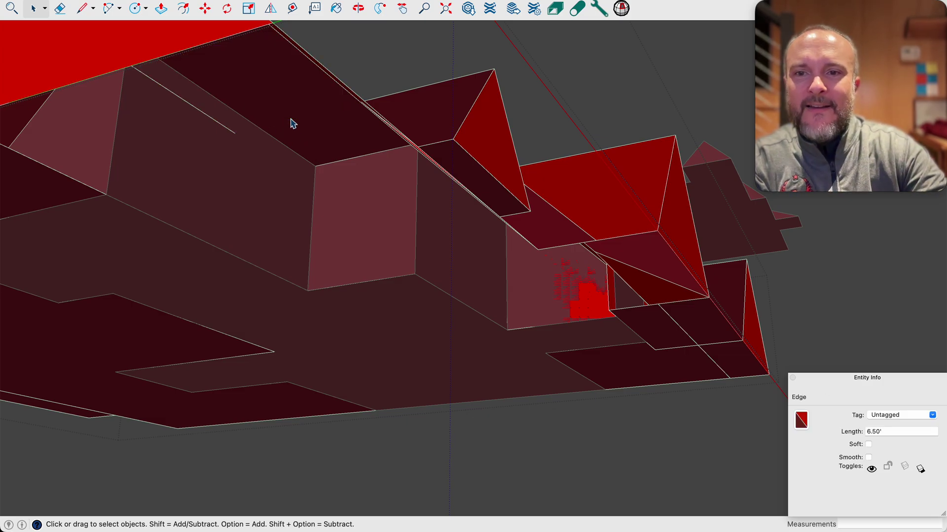
key(Delete)
Draw connected lines of 17.25', 8.00' and 14.50' along the upper floor mass's bottom edges, ending with one toward the front gable roof.
key(l)
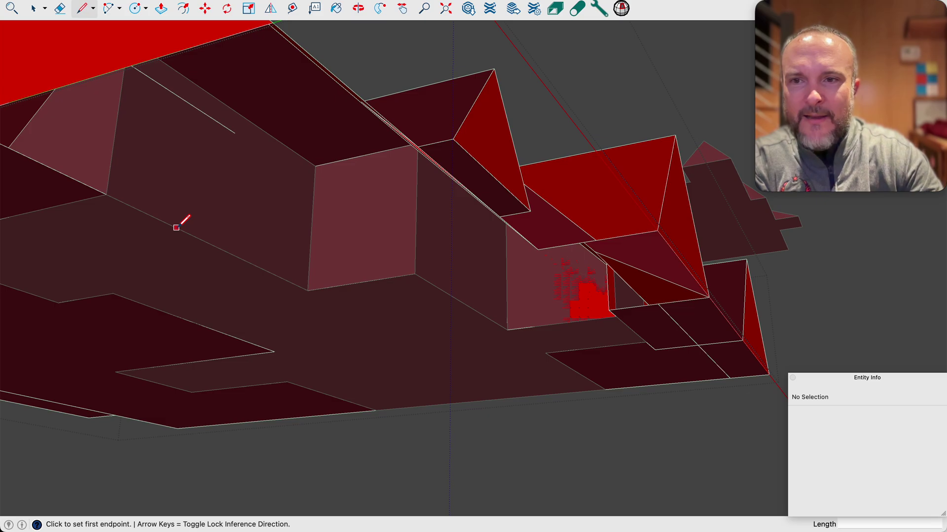
click(106, 195)
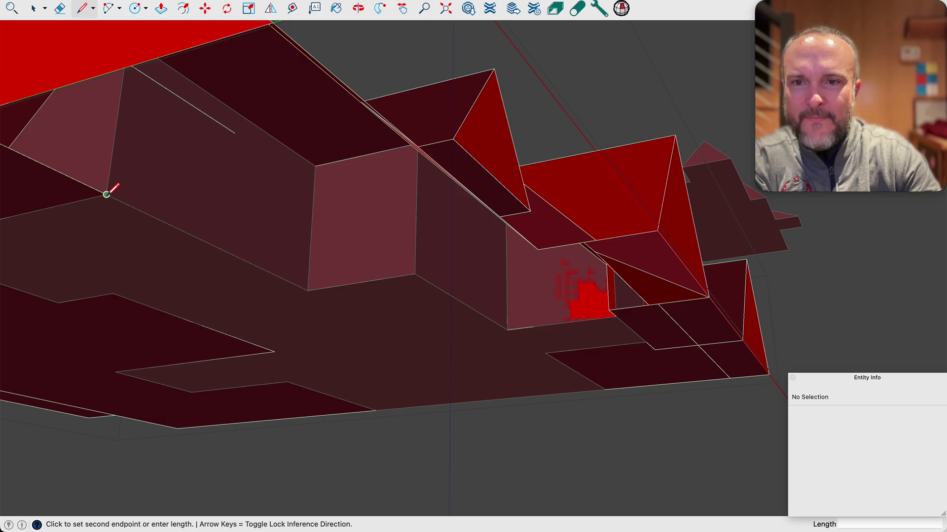
click(308, 290)
click(307, 290)
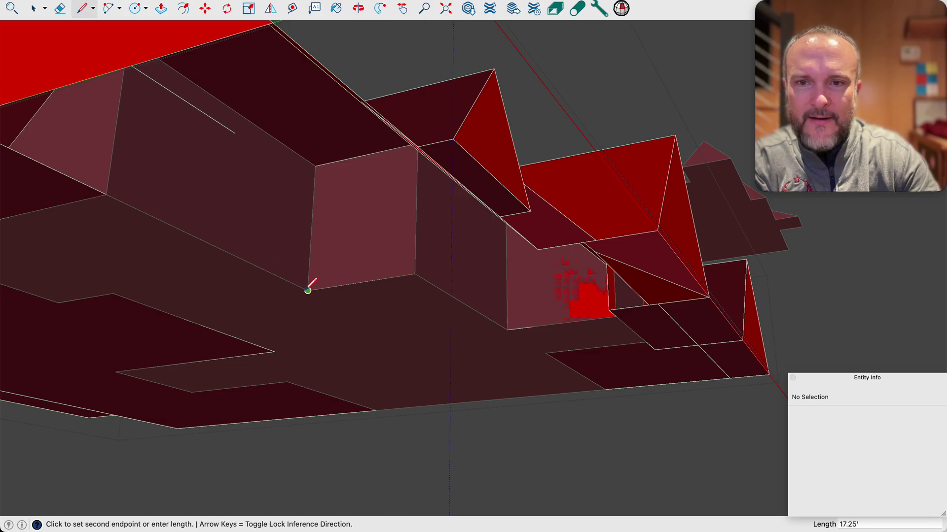
click(415, 275)
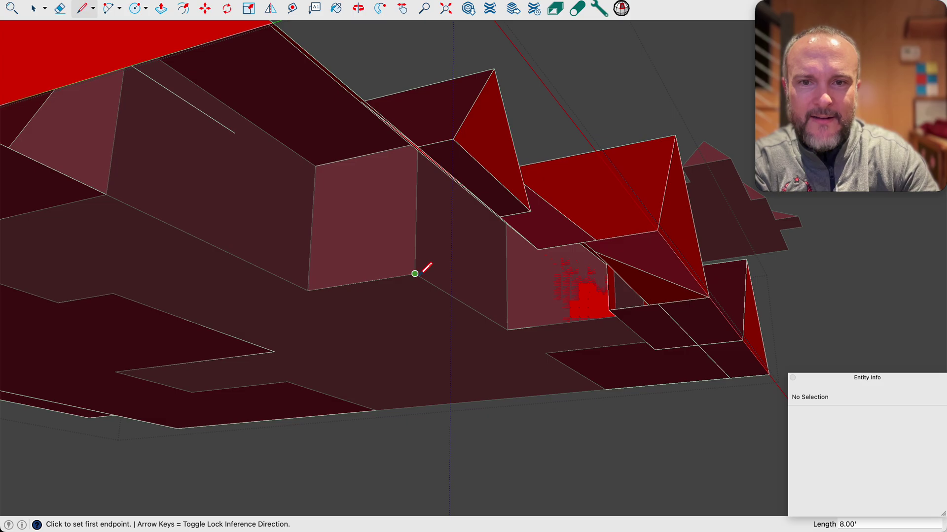
click(415, 274)
click(506, 329)
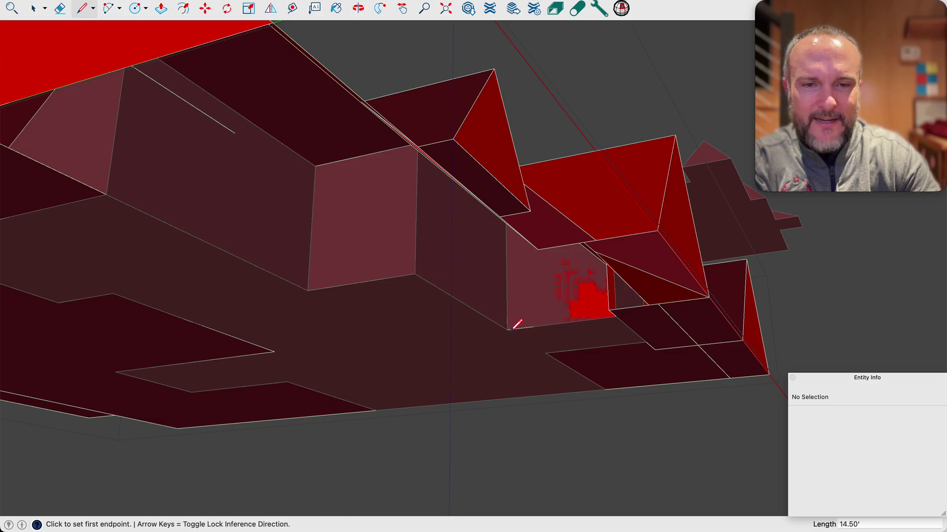
click(506, 329)
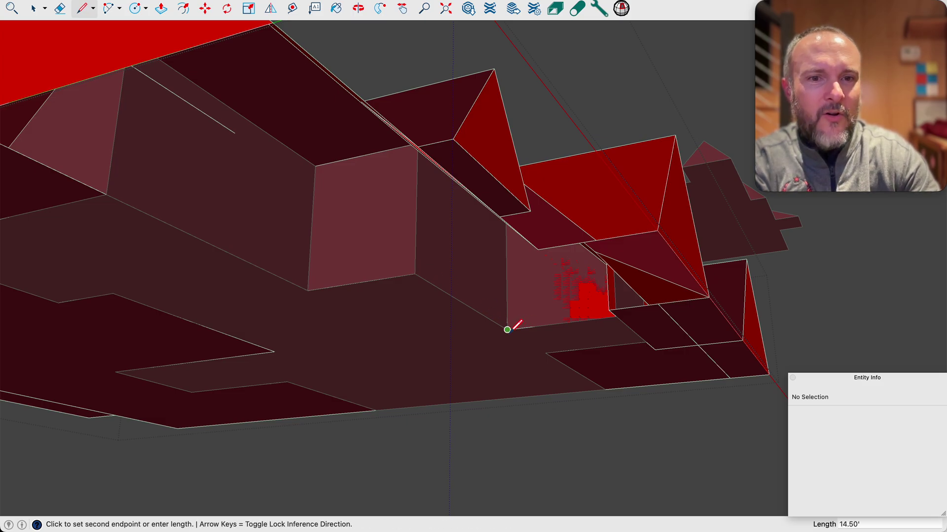
click(614, 316)
key(space)
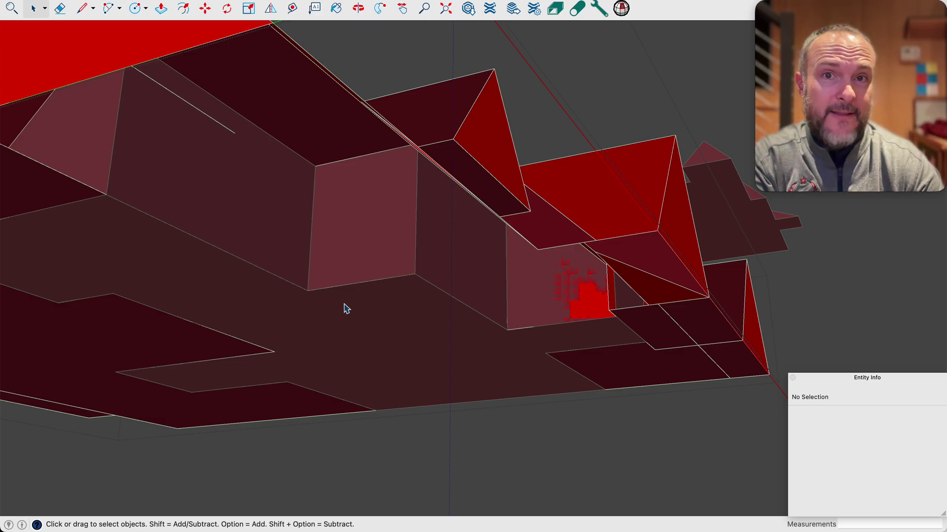
From above, move the separate upper roof group about 137.6' by its outer eave corner to the matching corner of the house masses.
scroll(345, 308, down, 5)
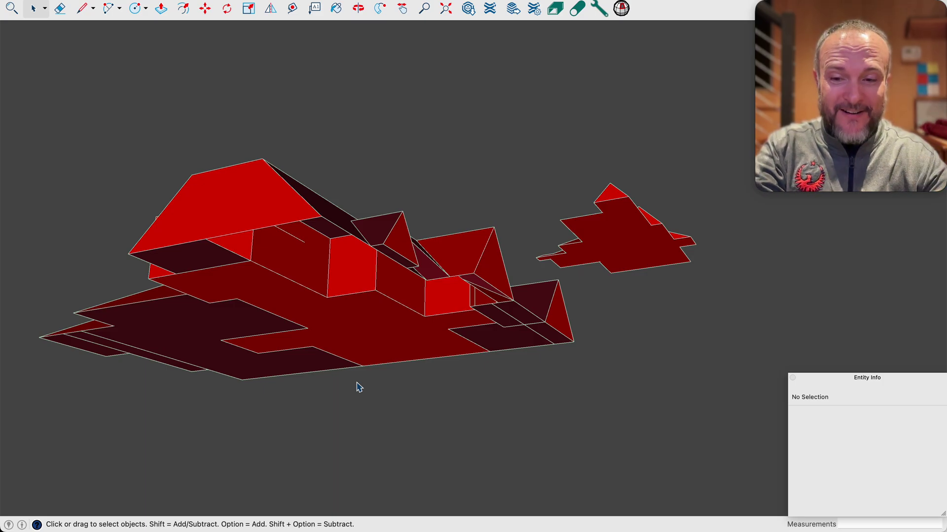
key(super+2)
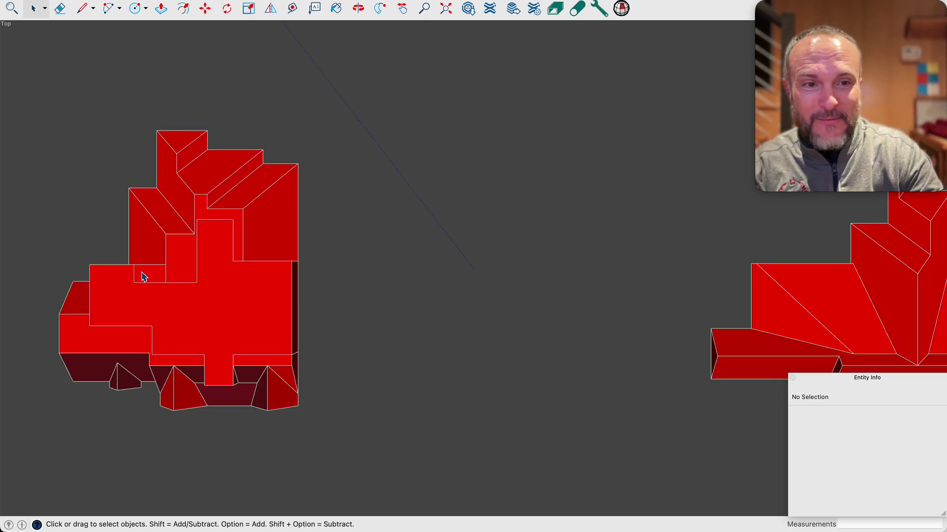
click(802, 335)
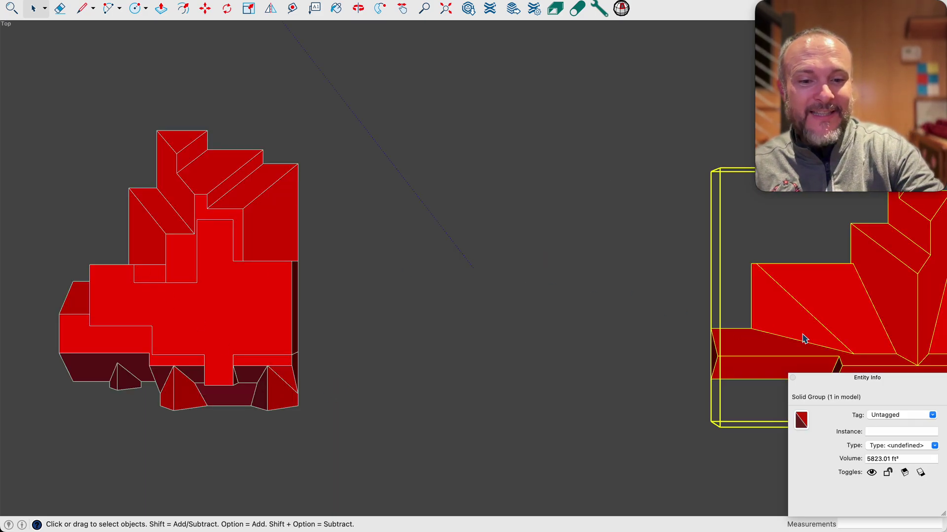
key(m)
click(711, 329)
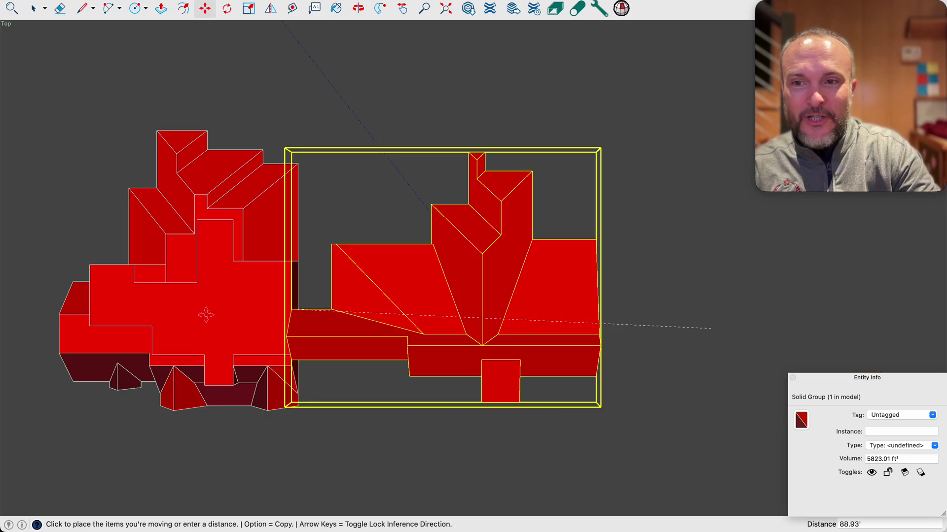
scroll(56, 309, up, 4)
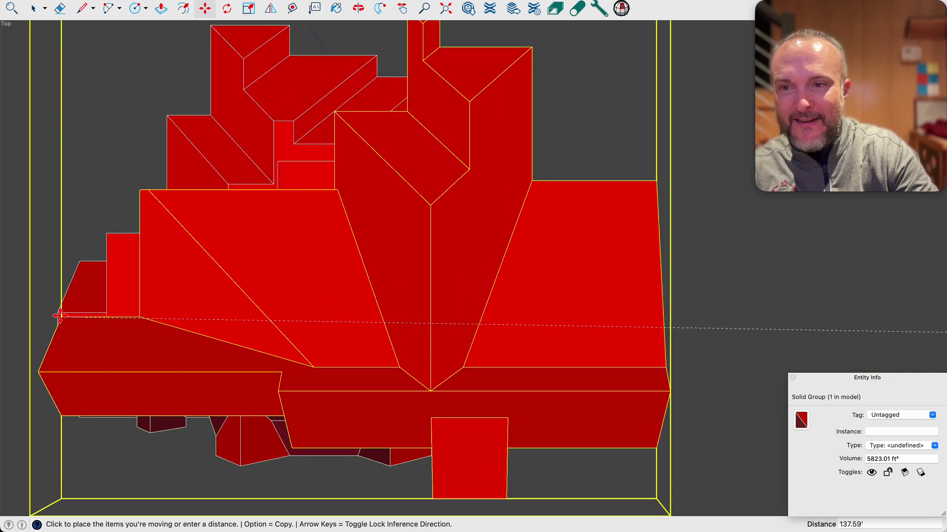
click(57, 313)
Lower the upper roof group about 66.33' by the same eave corner so it sits on the lower roof mass.
key(o)
drag(186, 360, 531, 165)
scroll(530, 165, down, 1)
scroll(490, 122, down, 3)
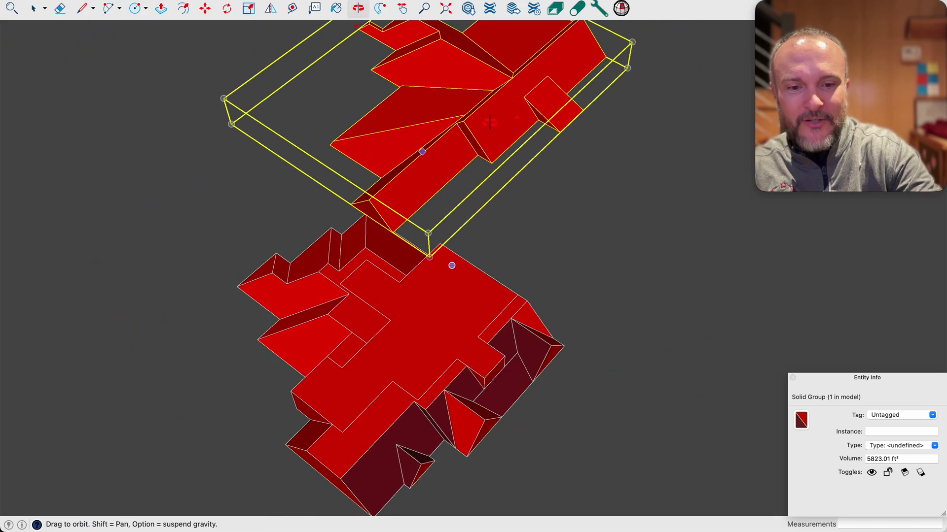
key(m)
click(352, 202)
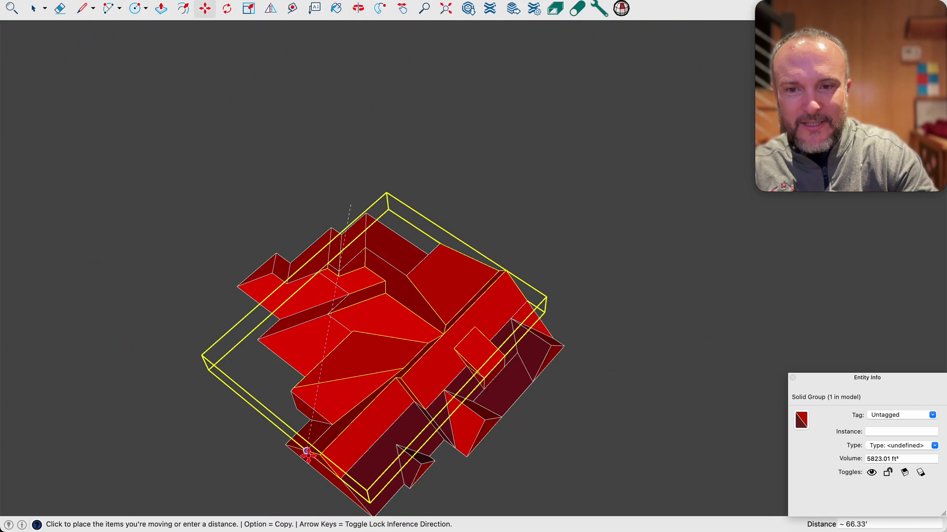
click(307, 451)
key(space)
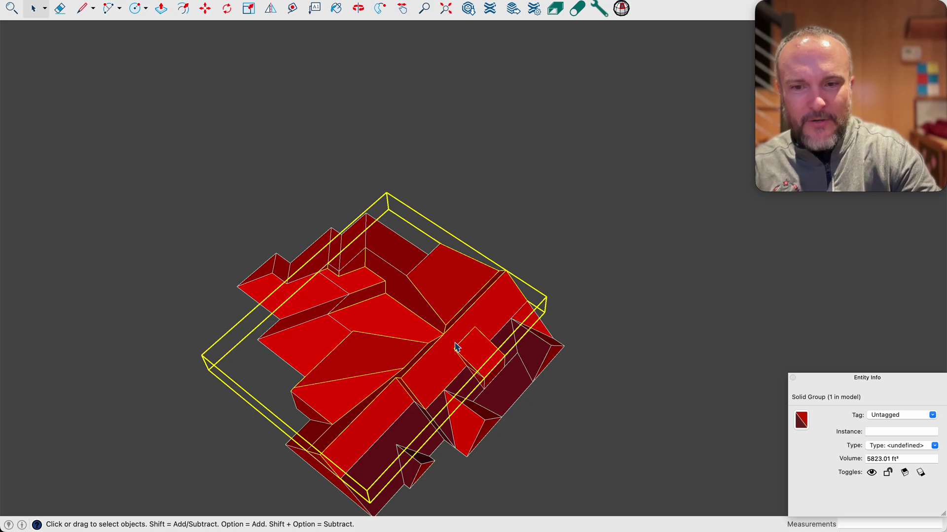
View the assembled roofs from above and narrow the model window to show the roof plan drawing alongside.
key(super+2)
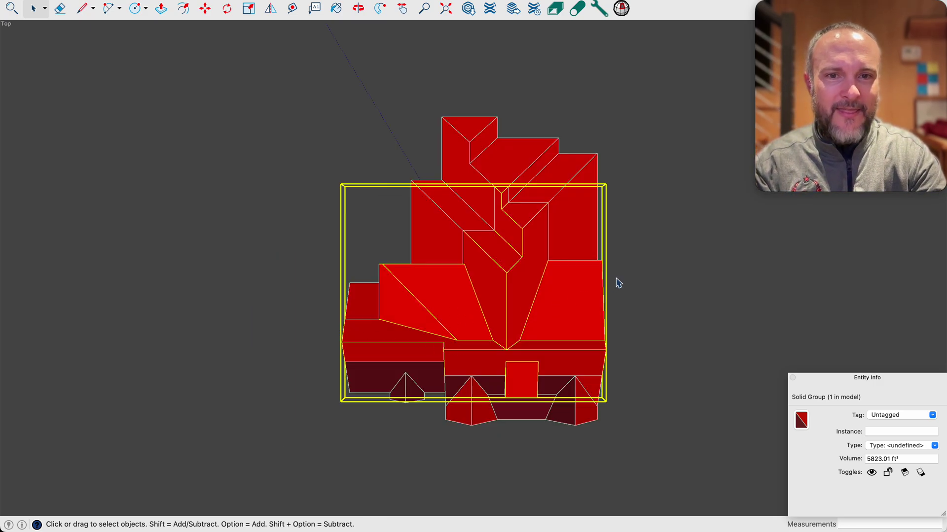
scroll(630, 274, up, 1)
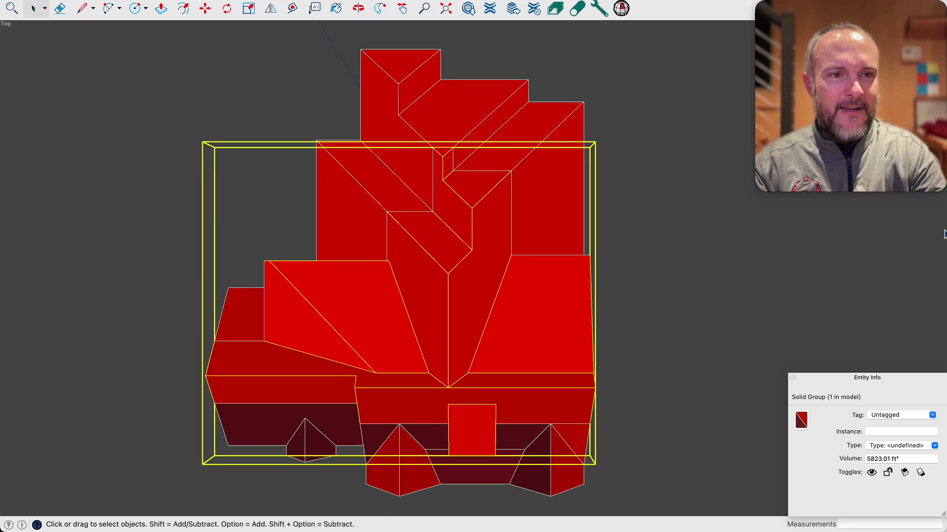
drag(943, 229, 507, 233)
key(o)
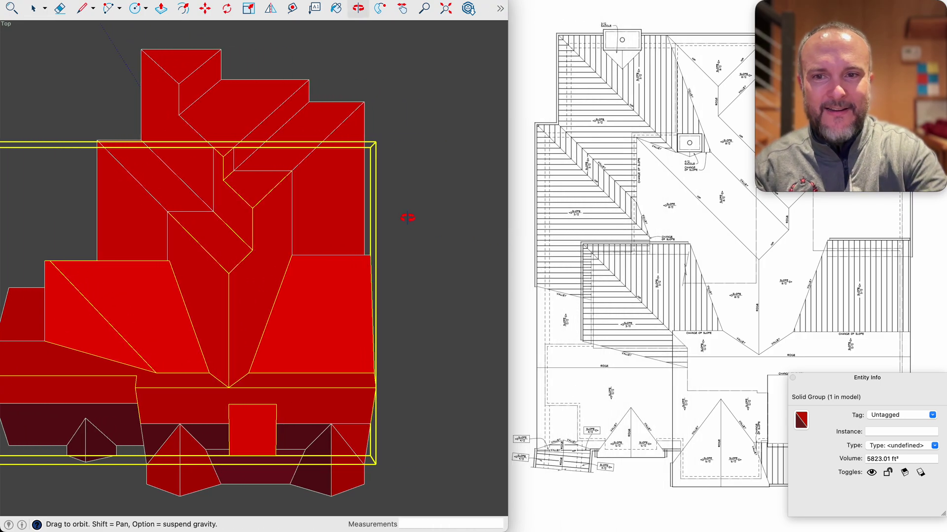
shift+drag(402, 254, 484, 256)
key(space)
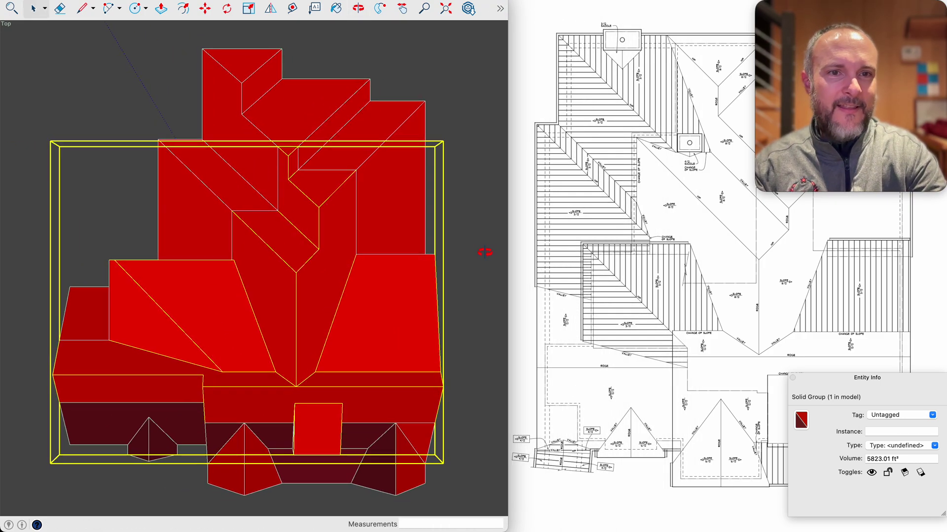
Compare the assembled roof model with the roof plan drawing's ridges, valleys and slopes, and deselect the upper roof group.
click(693, 215)
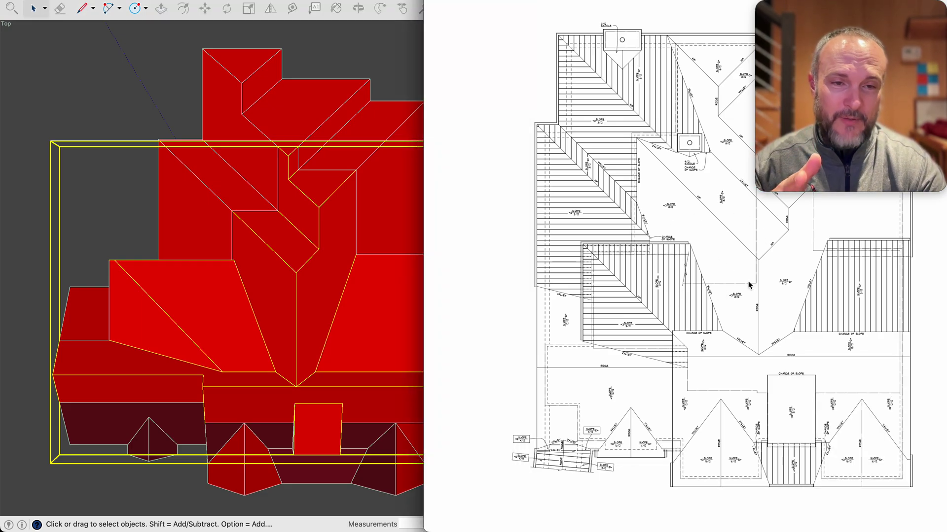
click(195, 269)
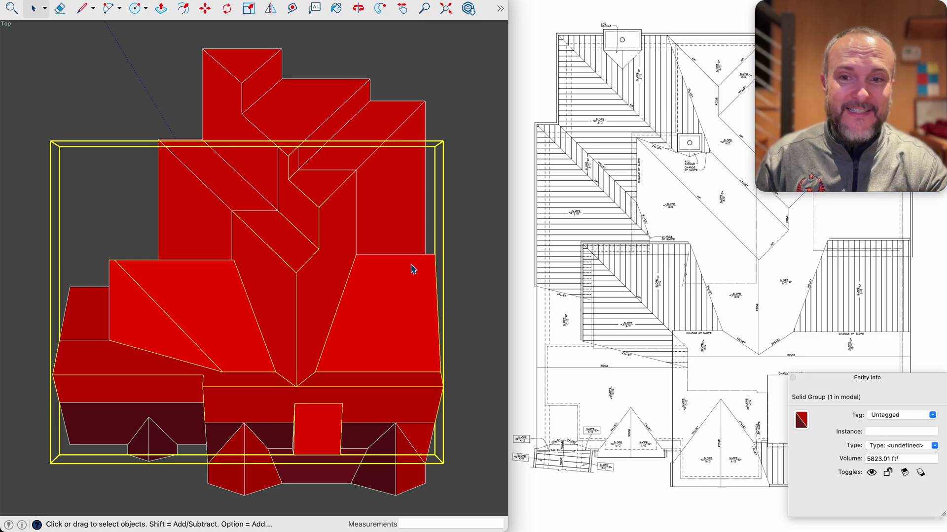
click(460, 251)
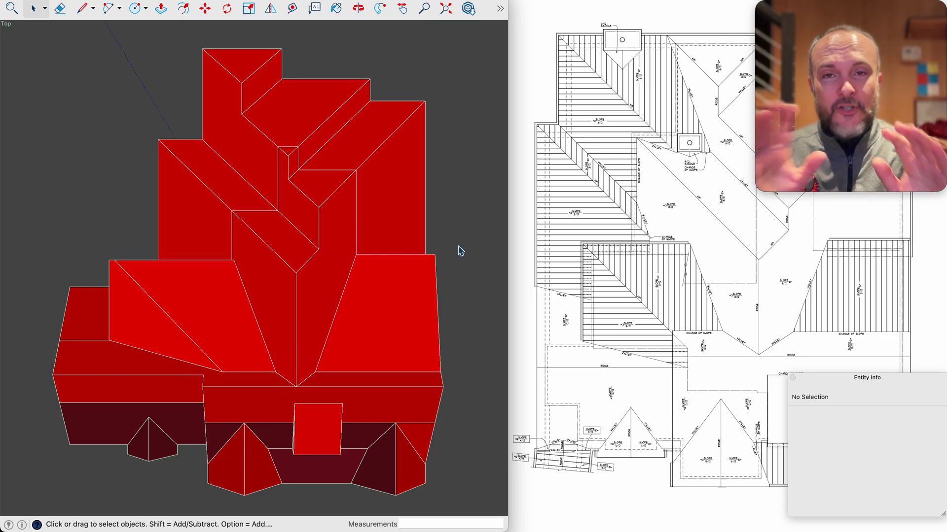